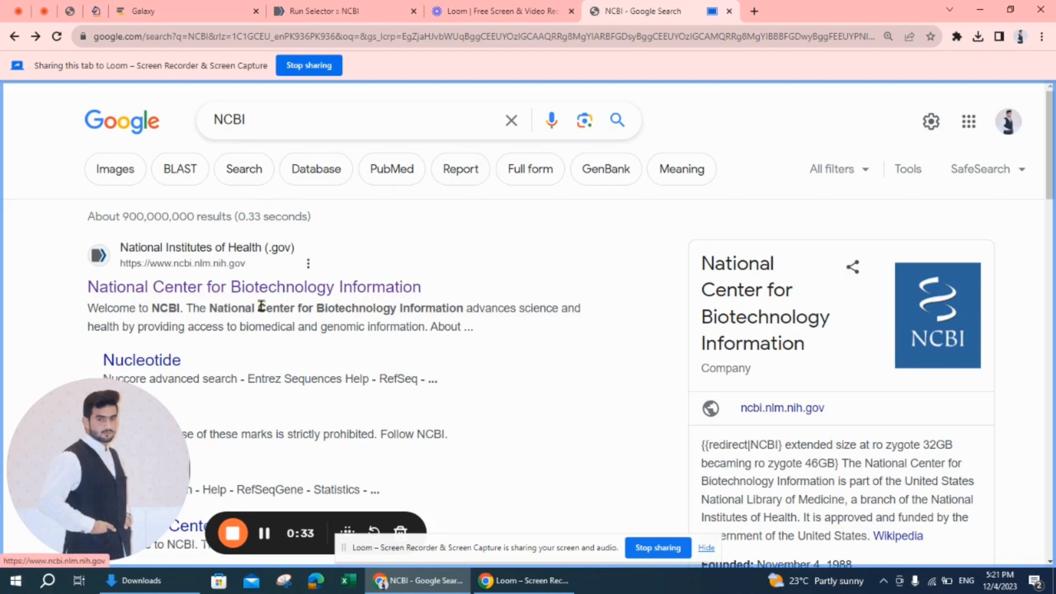
Open the National Center for Biotechnology Information site and search all databases for "Glycine max".
{"action": "left_click", "coordinate": [292, 288]}
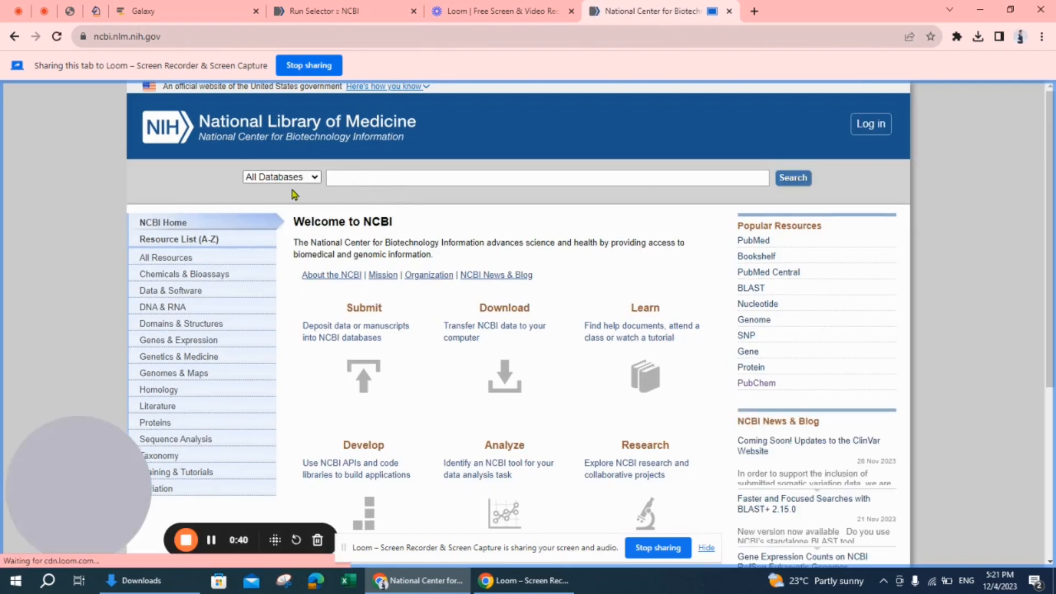
{"action": "left_click", "coordinate": [359, 182]}
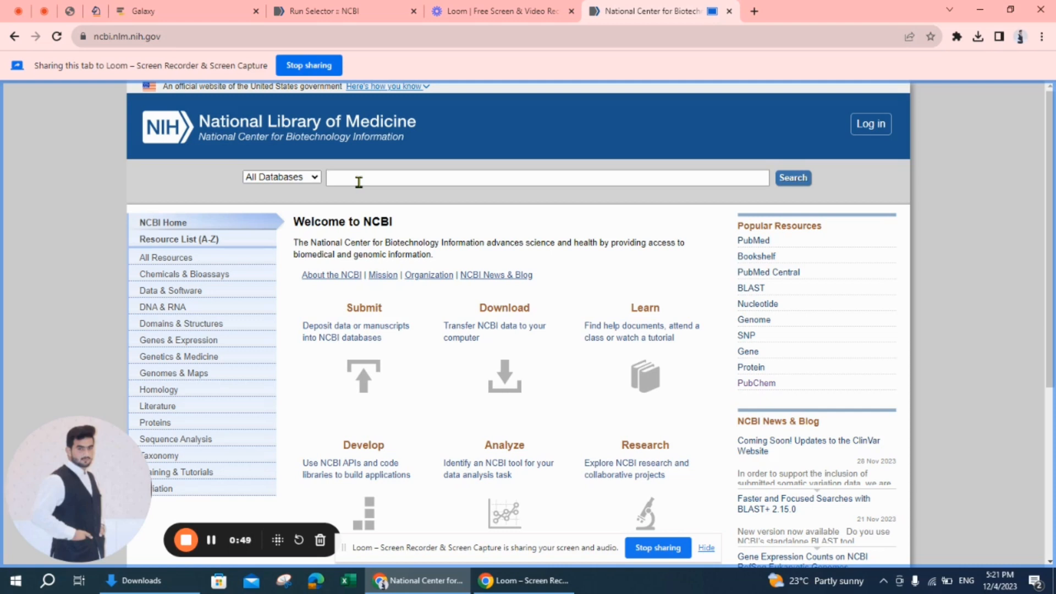
{"action": "type", "text": "Glycine max"}
{"action": "left_click", "coordinate": [802, 177]}
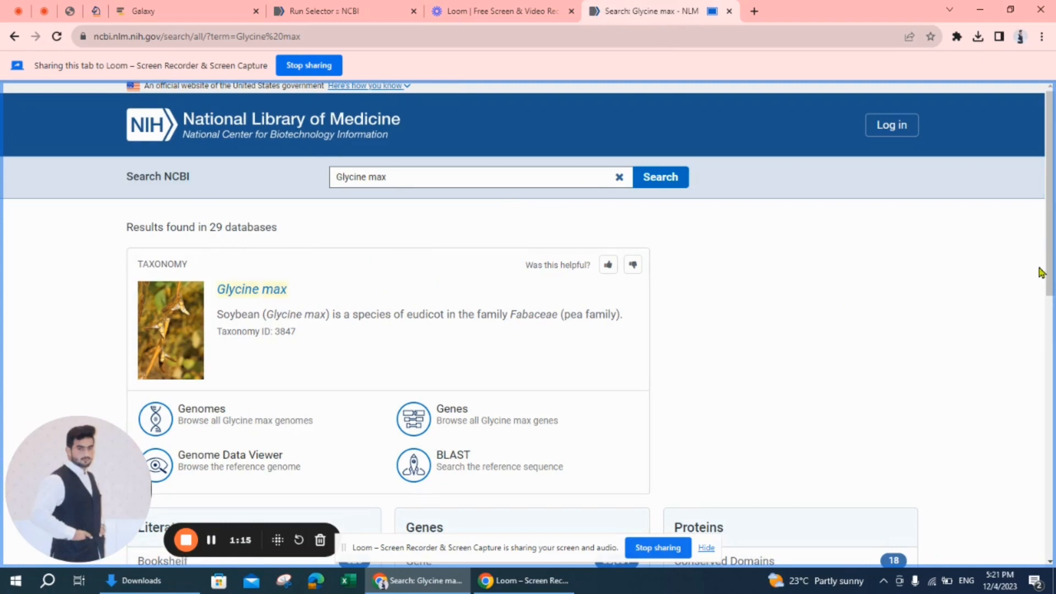
Review the database result categories and open the Glycine max taxonomy page.
{"action": "scroll", "coordinate": [1048, 275], "scroll_direction": "down", "scroll_amount": 2}
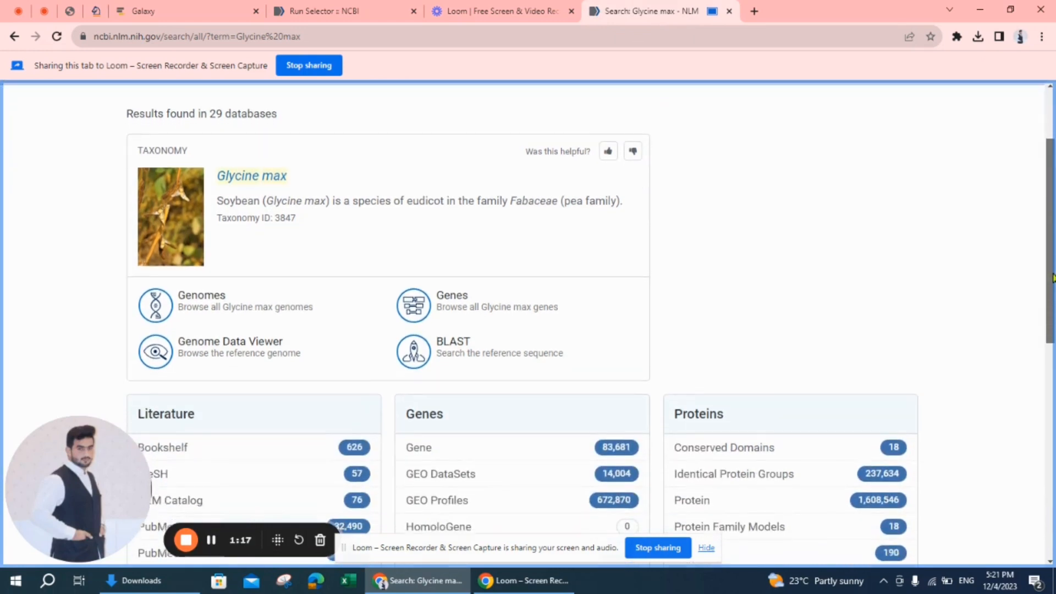
{"action": "left_click_drag", "start_coordinate": [1052, 278], "coordinate": [1052, 287]}
{"action": "scroll", "coordinate": [1052, 273], "scroll_direction": "down", "scroll_amount": 4}
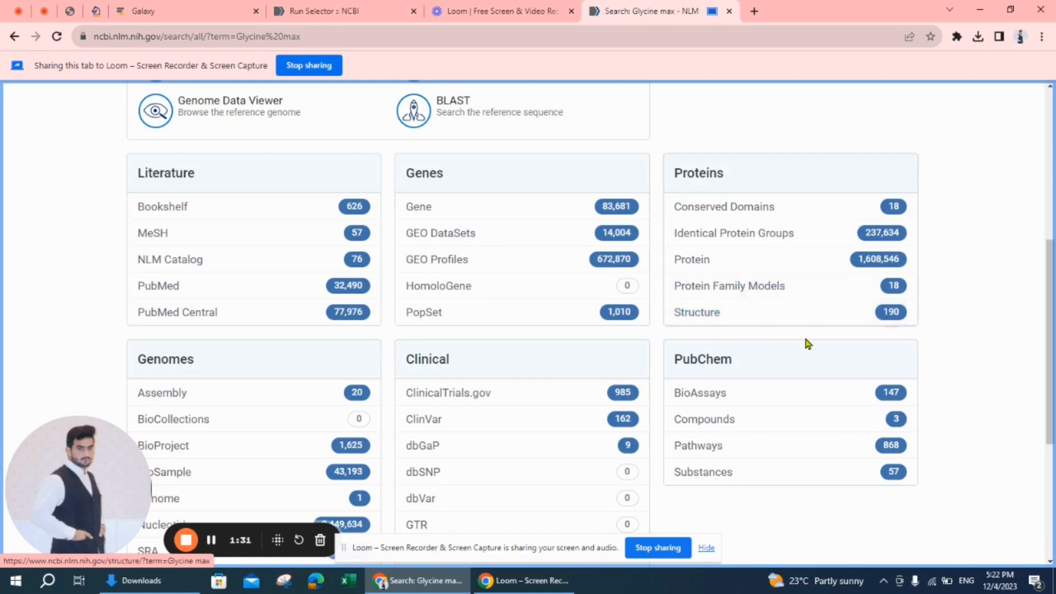
{"action": "left_click_drag", "start_coordinate": [1052, 353], "coordinate": [1054, 244]}
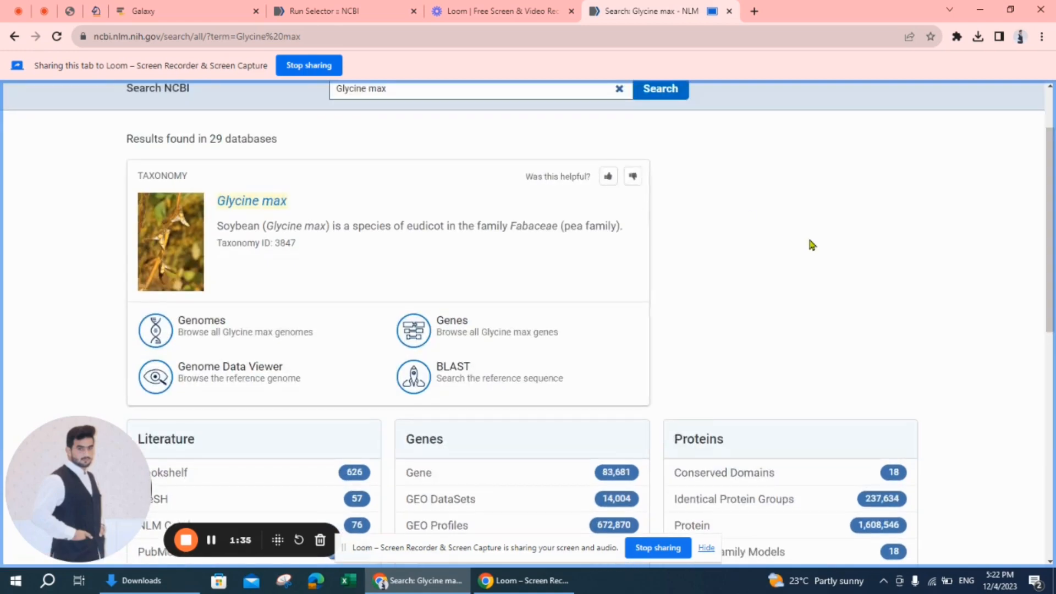
{"action": "left_click", "coordinate": [268, 208]}
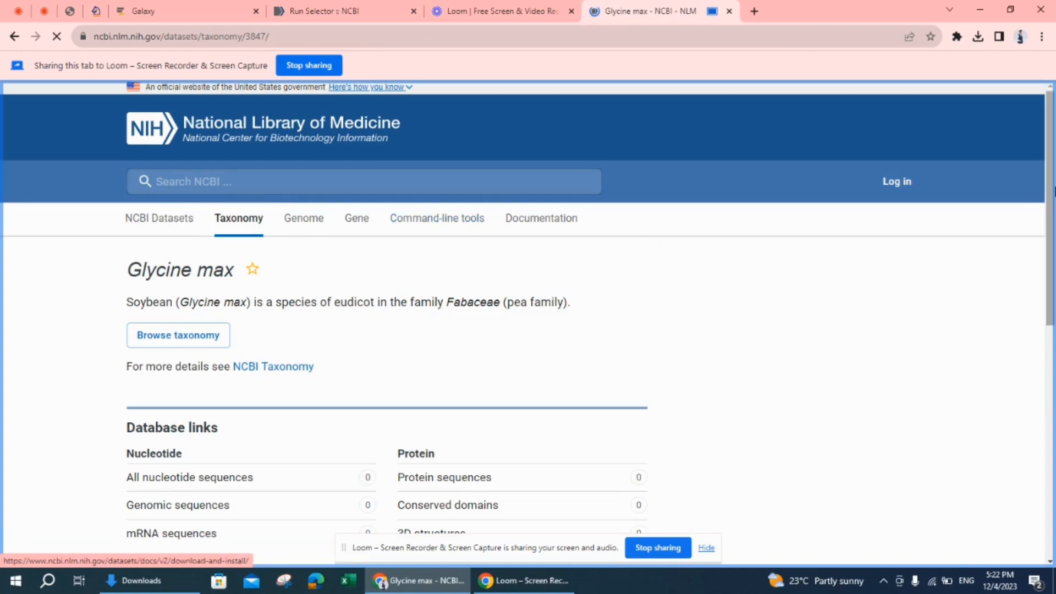
Open the download package options for the Glycine_max_v4.0 reference genome.
{"action": "scroll", "coordinate": [773, 246], "scroll_direction": "down", "scroll_amount": 2}
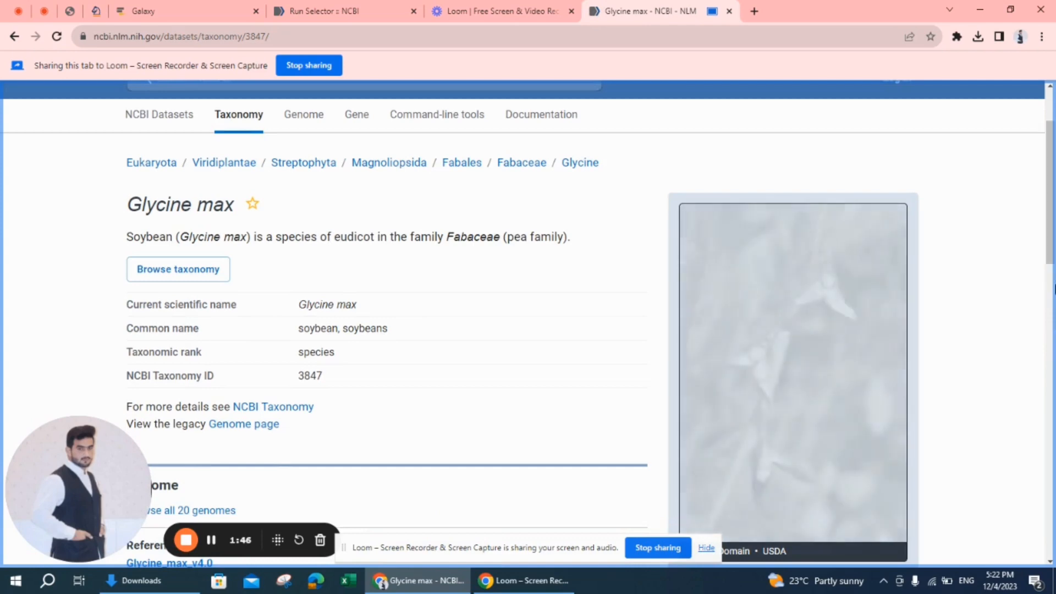
{"action": "scroll", "coordinate": [1054, 275], "scroll_direction": "down", "scroll_amount": 2}
{"action": "left_click_drag", "start_coordinate": [1055, 279], "coordinate": [1055, 345]}
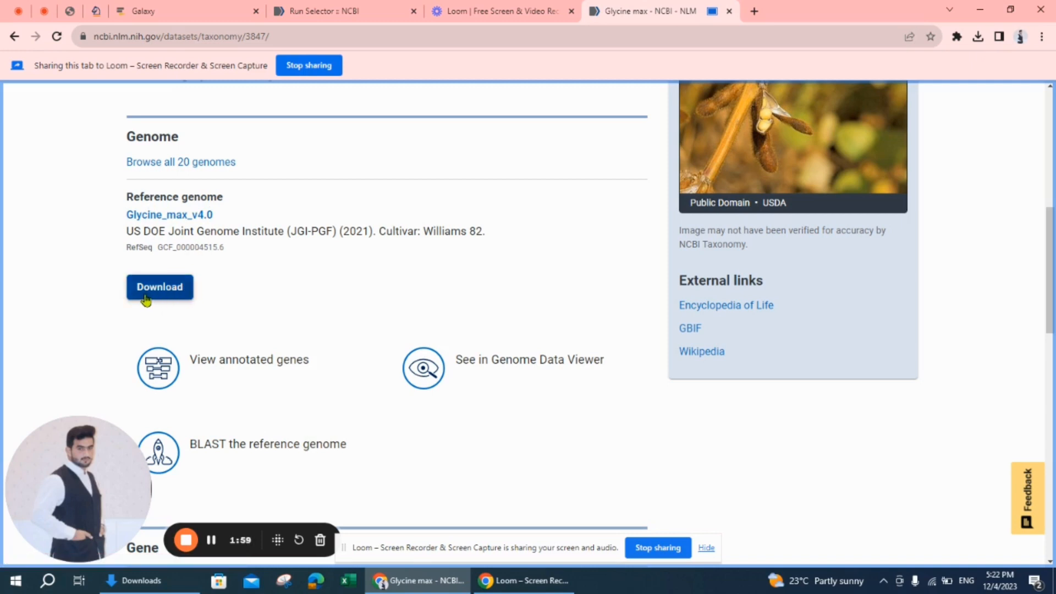
{"action": "left_click", "coordinate": [175, 290]}
{"action": "left_click", "coordinate": [174, 290]}
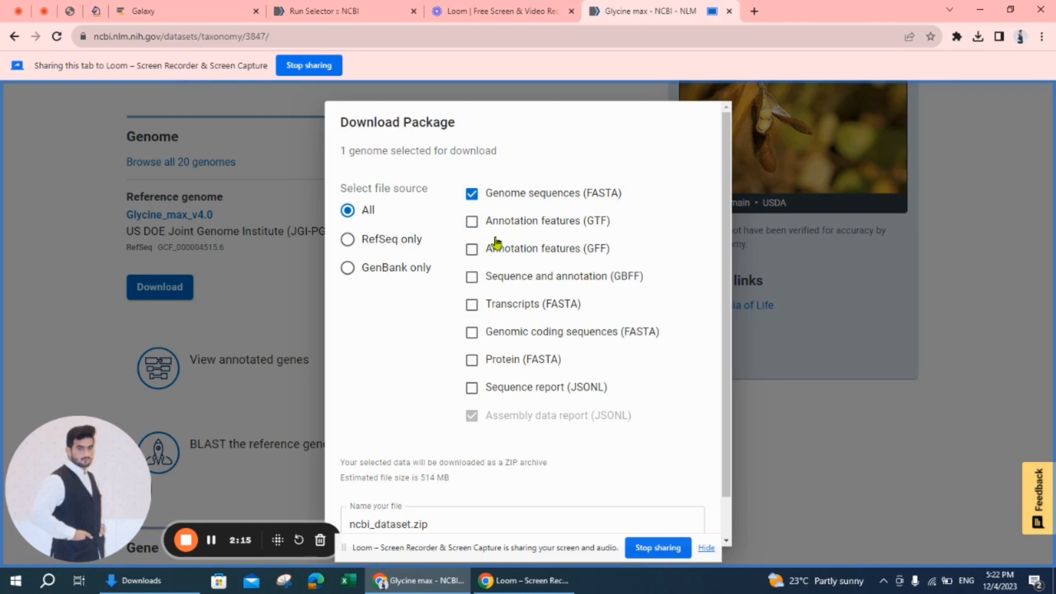
Add the annotation features in GTF and GFF format to the genome download package.
{"action": "left_click", "coordinate": [471, 223]}
{"action": "left_click", "coordinate": [472, 250]}
{"action": "scroll", "coordinate": [715, 396], "scroll_direction": "down", "scroll_amount": 2}
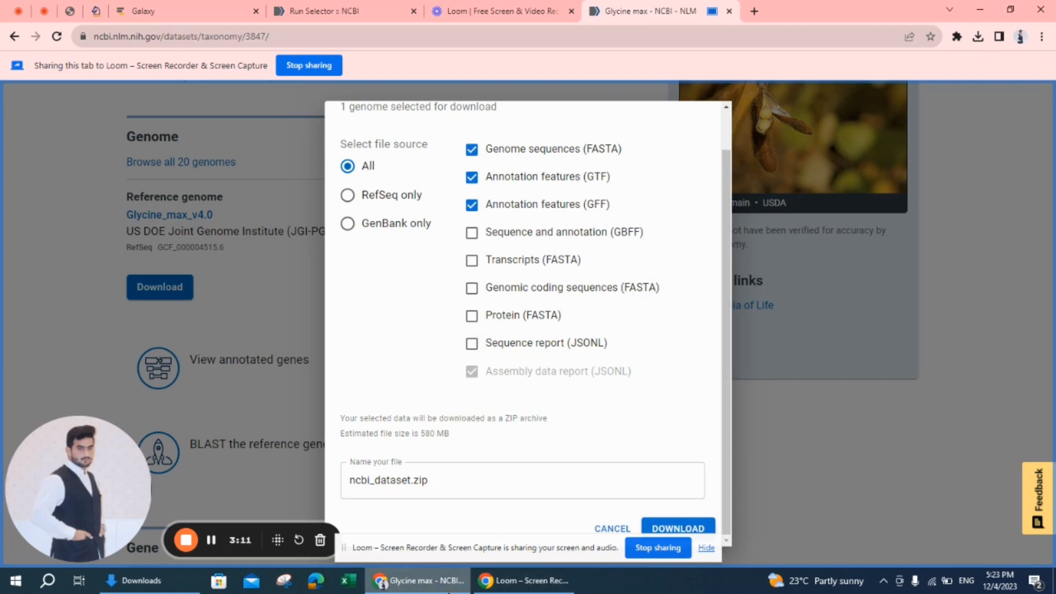
Switch to File Explorer and open the GCA_026745355.1 folder in BETA VULGARIS > New folder (2) > ncbi_dataset > data on drive F.
{"action": "left_click", "coordinate": [147, 589]}
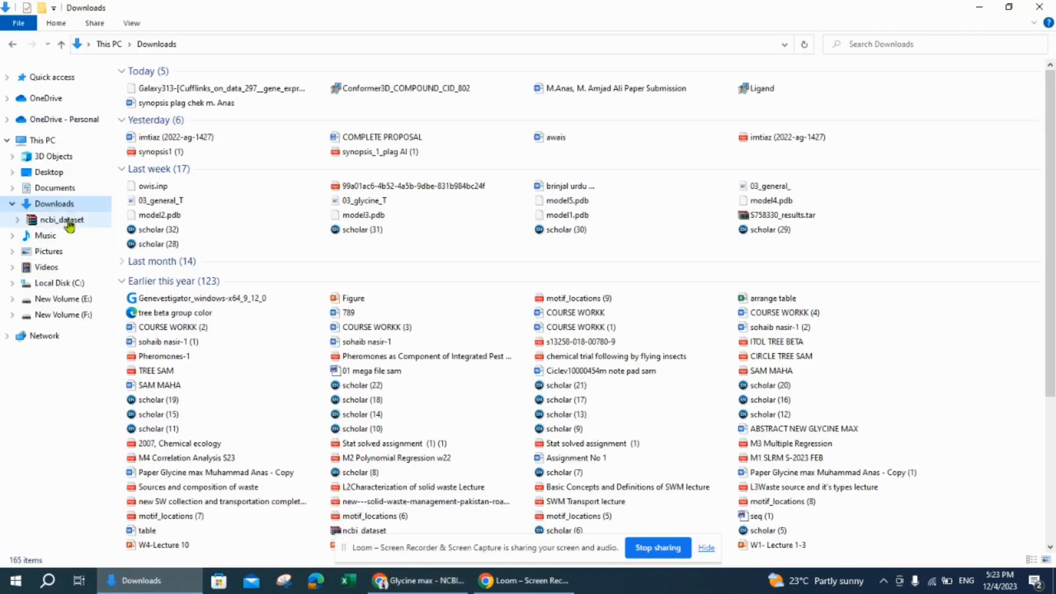
{"action": "left_click", "coordinate": [67, 314]}
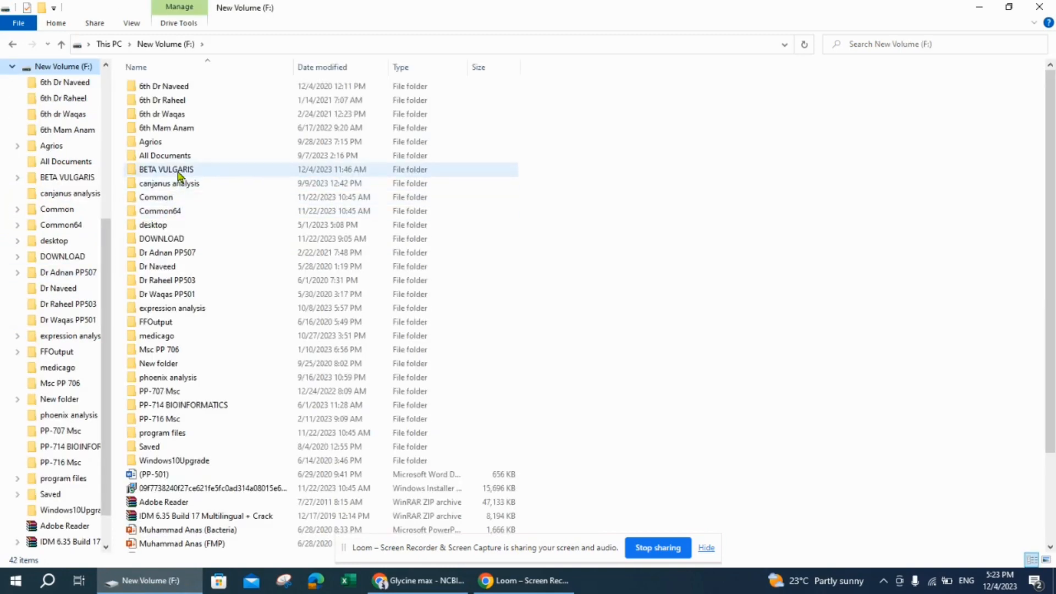
{"action": "double_click", "coordinate": [178, 173]}
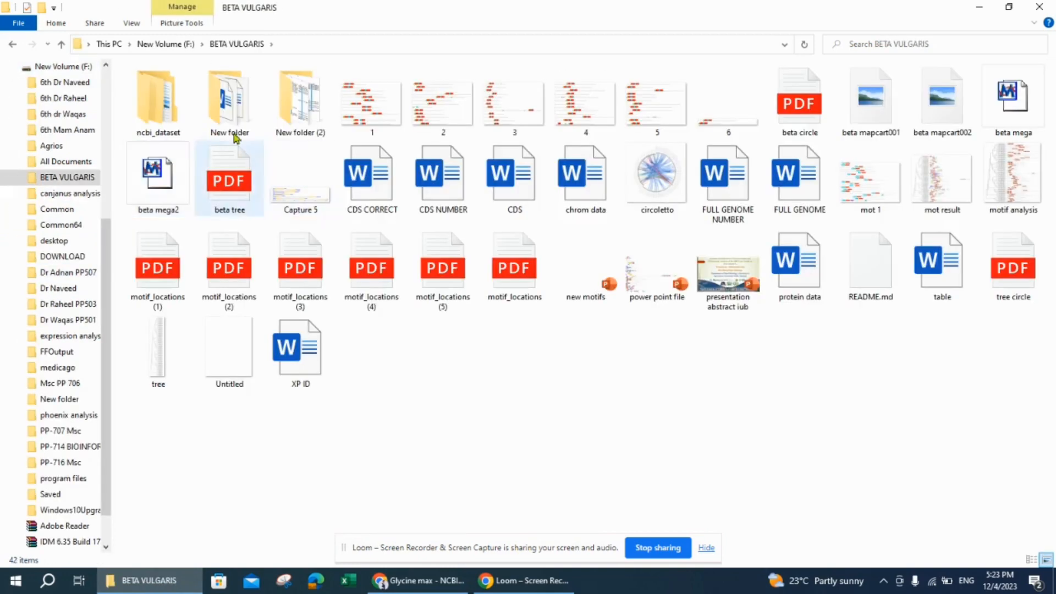
{"action": "double_click", "coordinate": [315, 114]}
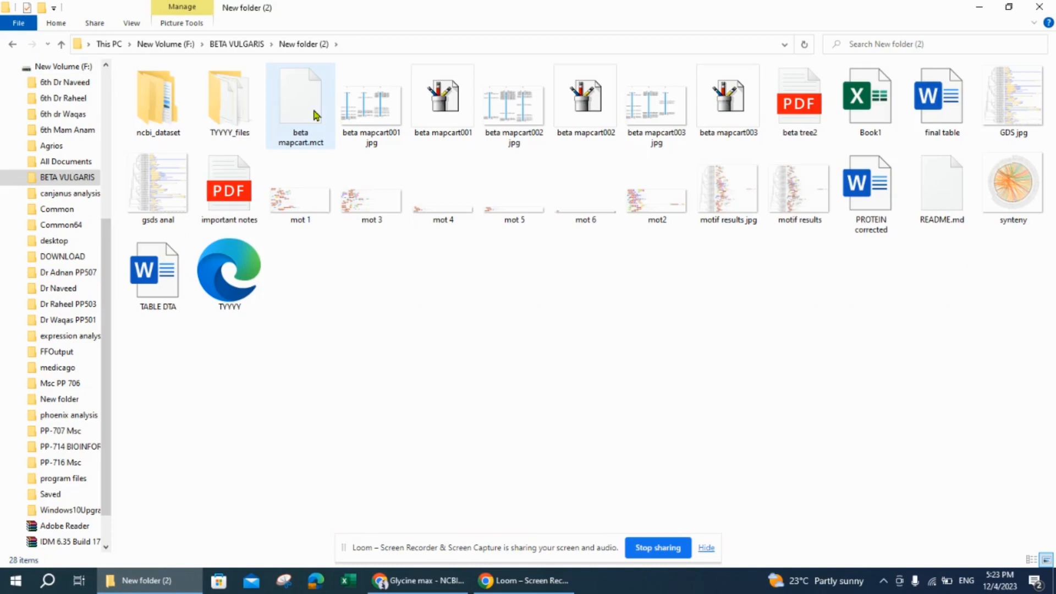
{"action": "left_click", "coordinate": [314, 114]}
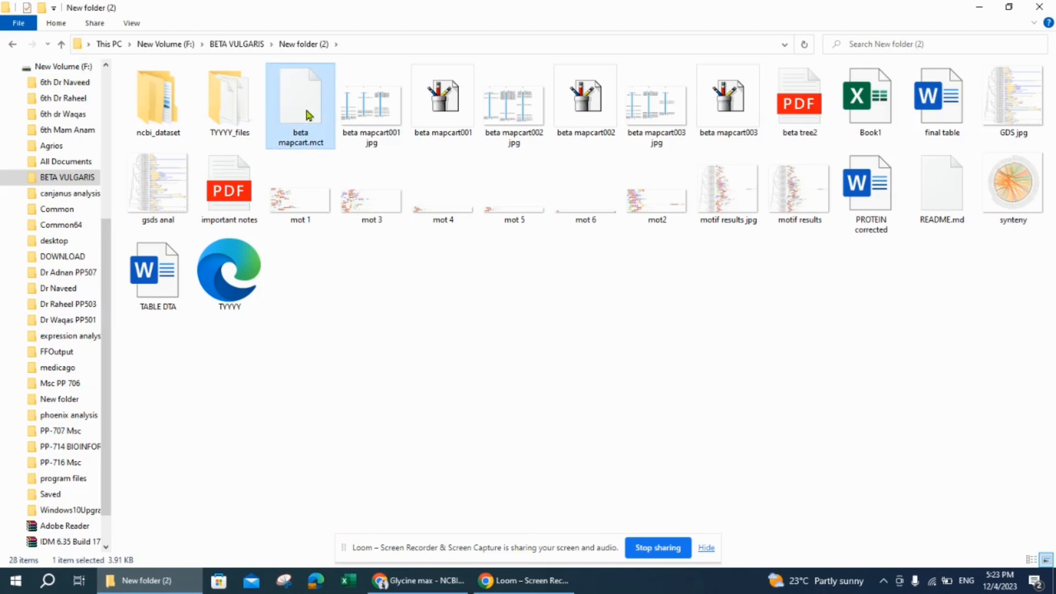
{"action": "double_click", "coordinate": [174, 97]}
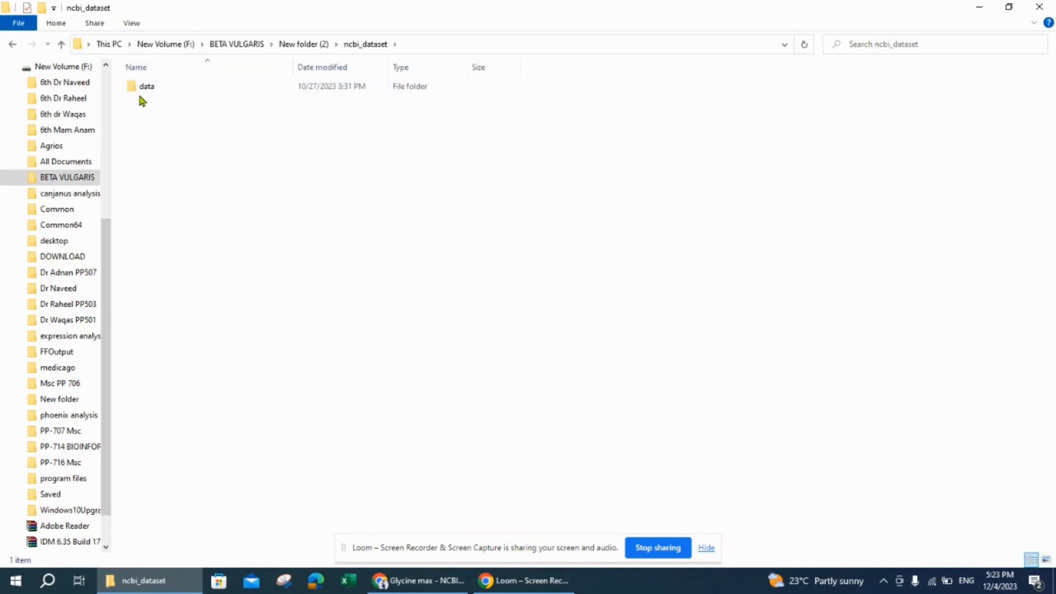
{"action": "left_click", "coordinate": [148, 88]}
{"action": "double_click", "coordinate": [147, 88]}
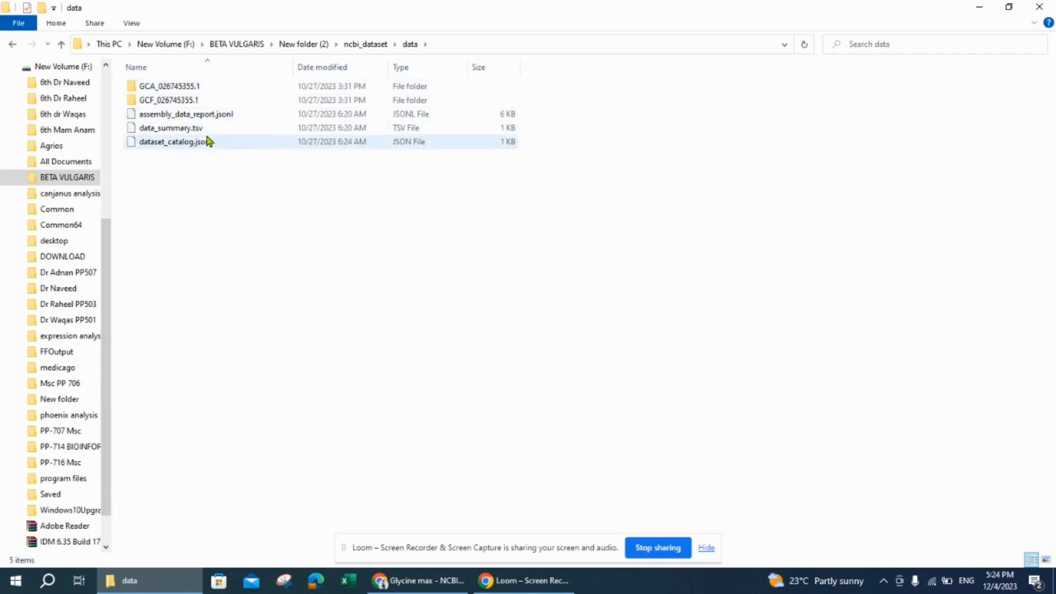
{"action": "double_click", "coordinate": [179, 89]}
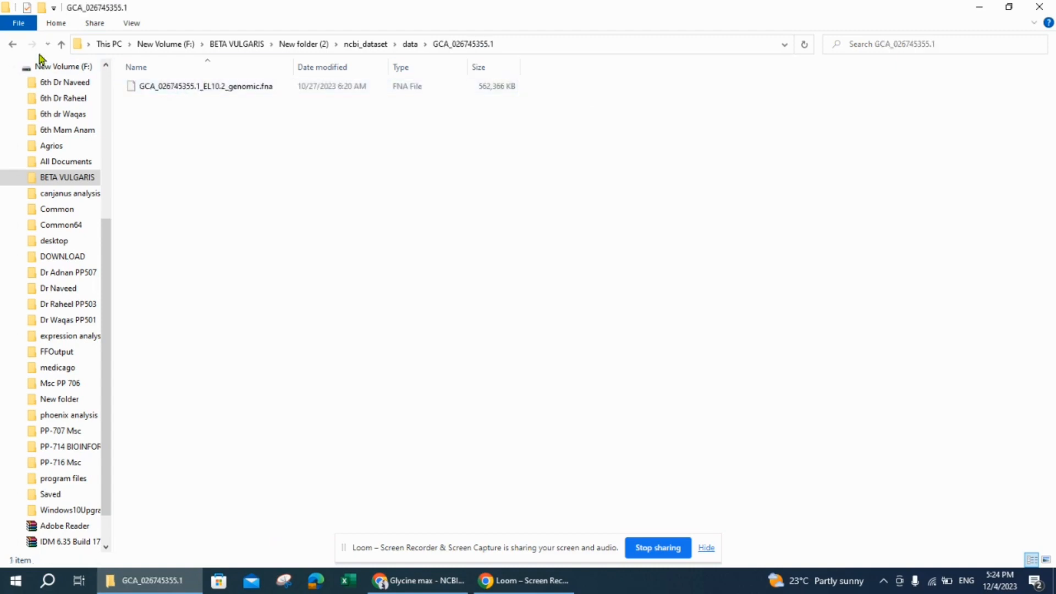
Go back up to New folder (2), check the contents of TYYYY_files, and return to the BETA VULGARIS folder.
{"action": "left_click", "coordinate": [11, 47]}
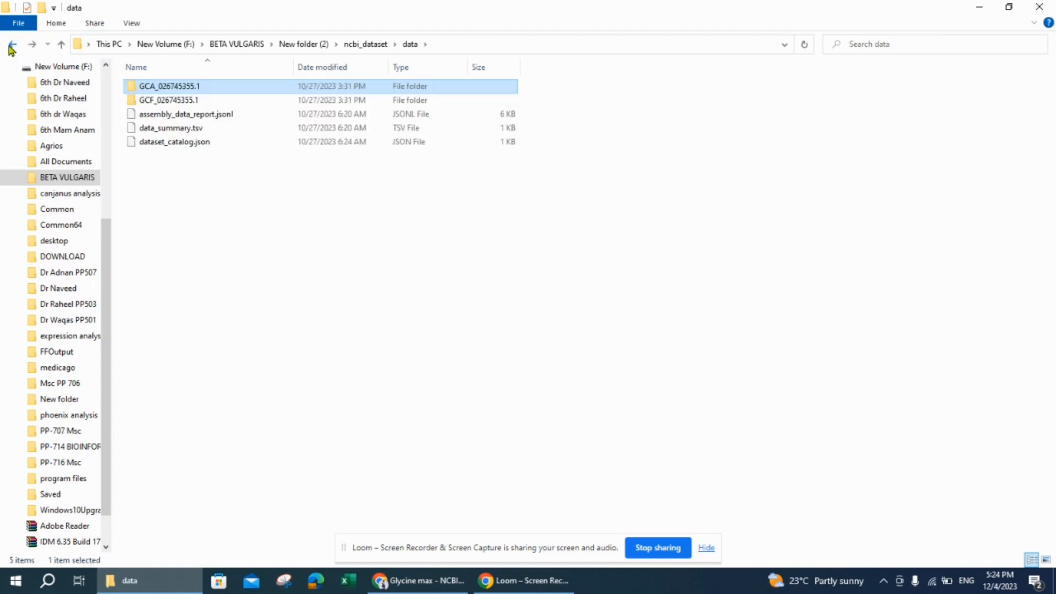
{"action": "left_click", "coordinate": [12, 48]}
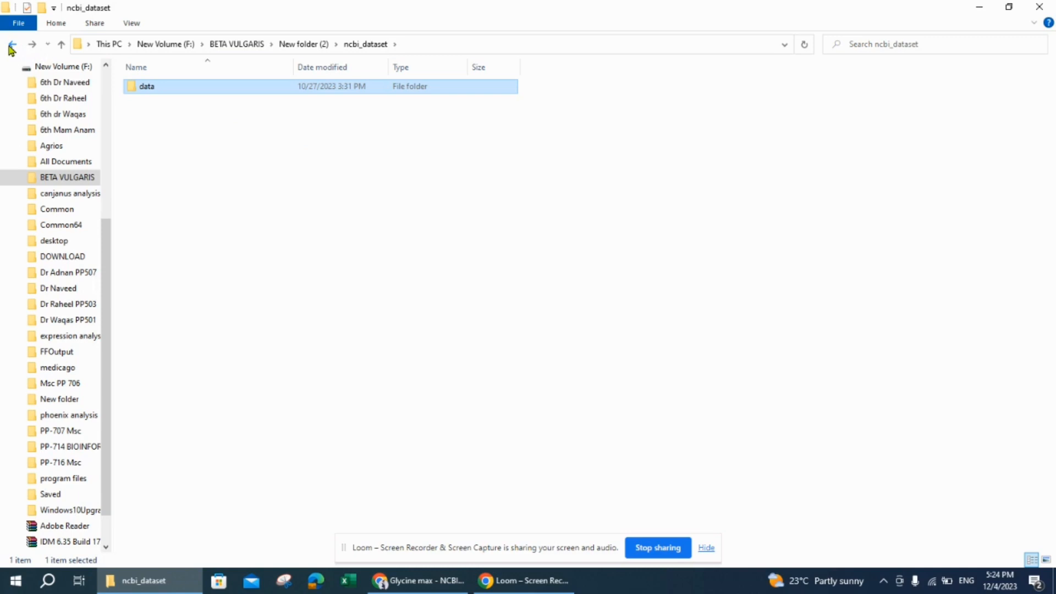
{"action": "left_click", "coordinate": [12, 47]}
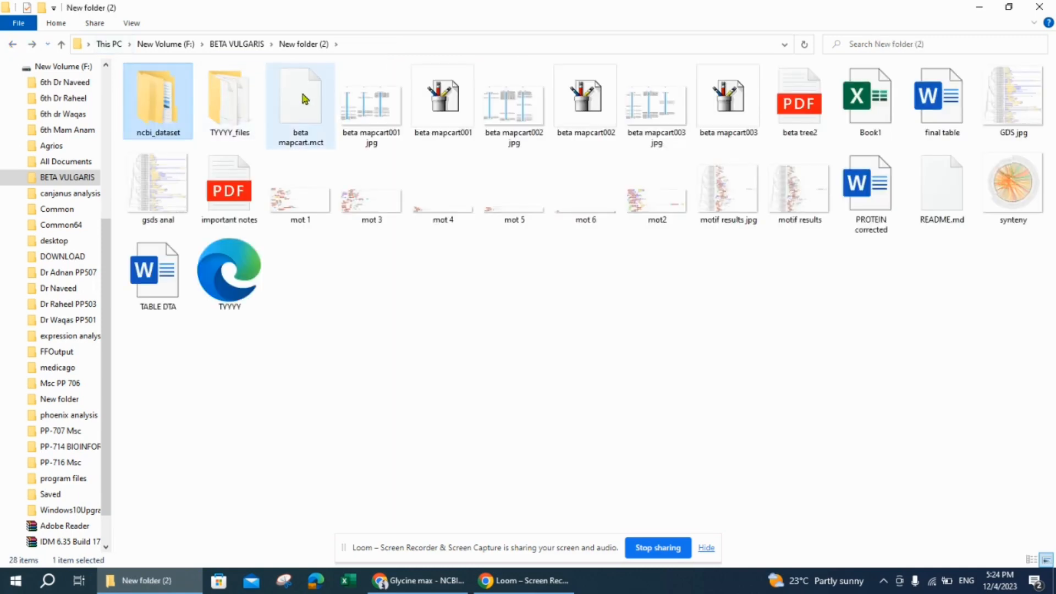
{"action": "left_click", "coordinate": [233, 106]}
{"action": "double_click", "coordinate": [233, 106]}
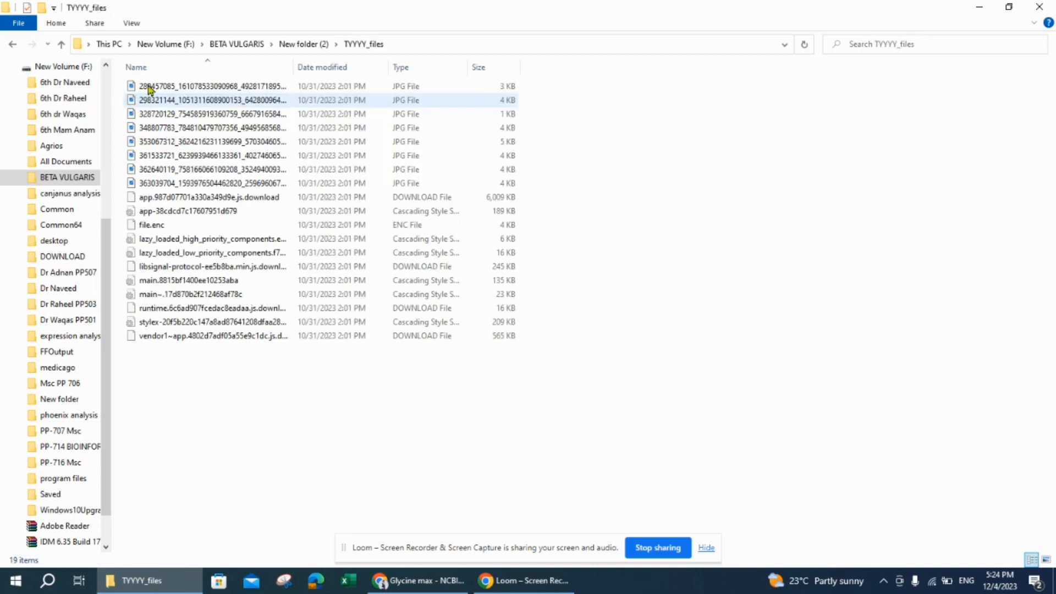
{"action": "left_click", "coordinate": [13, 46]}
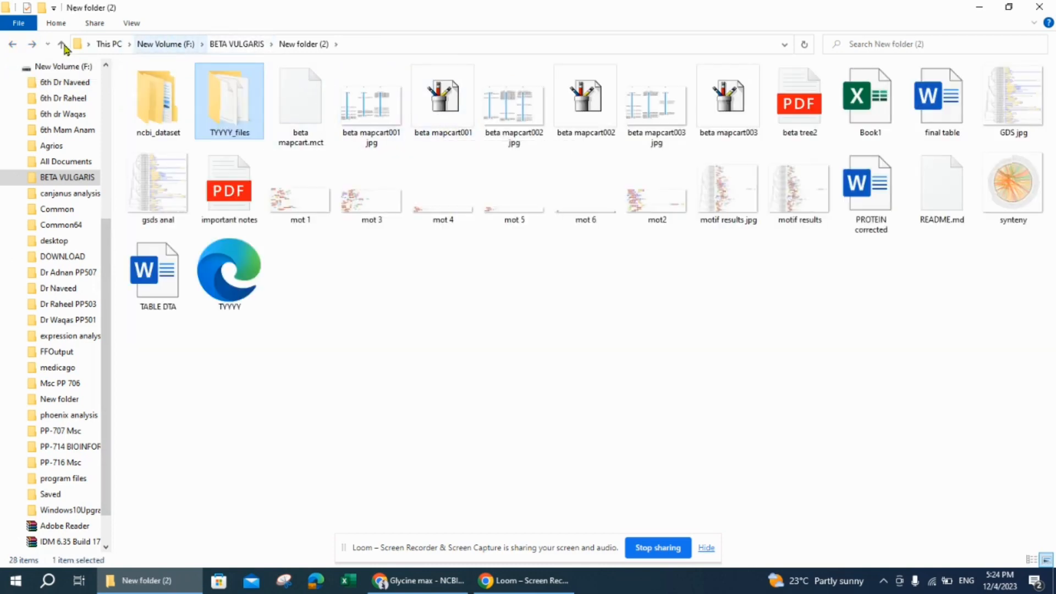
{"action": "left_click", "coordinate": [12, 47]}
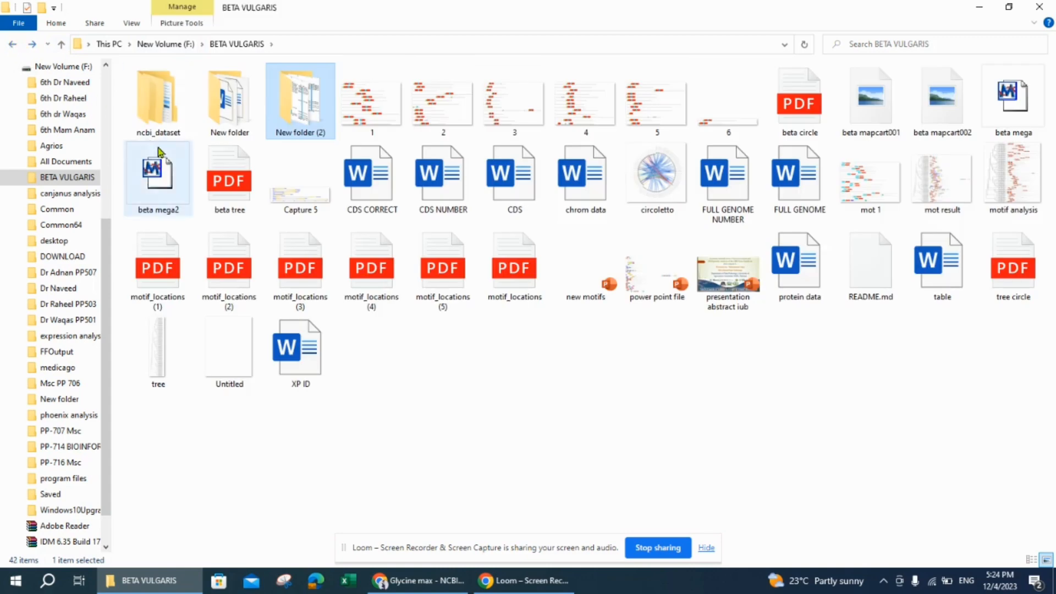
Check the contents of New folder and of ncbi_dataset's data folder directly inside BETA VULGARIS.
{"action": "double_click", "coordinate": [239, 124]}
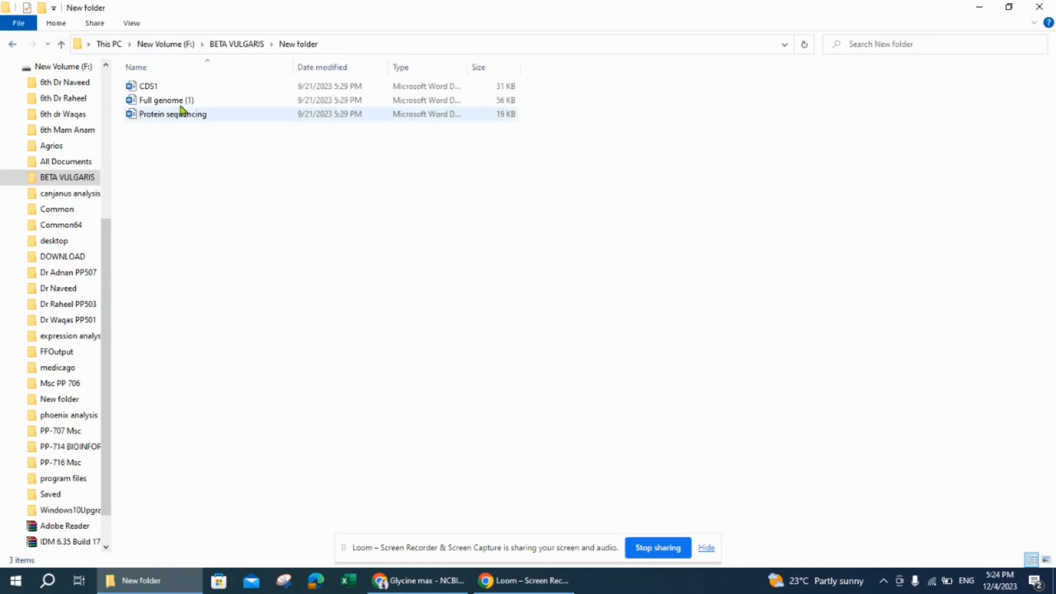
{"action": "left_click", "coordinate": [12, 44]}
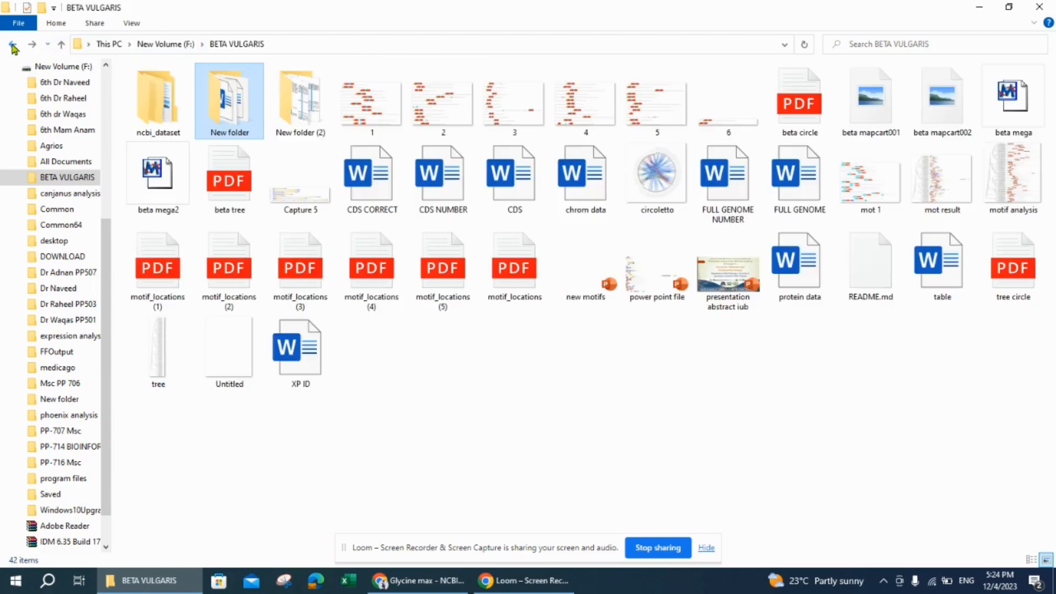
{"action": "double_click", "coordinate": [167, 110]}
{"action": "double_click", "coordinate": [165, 87]}
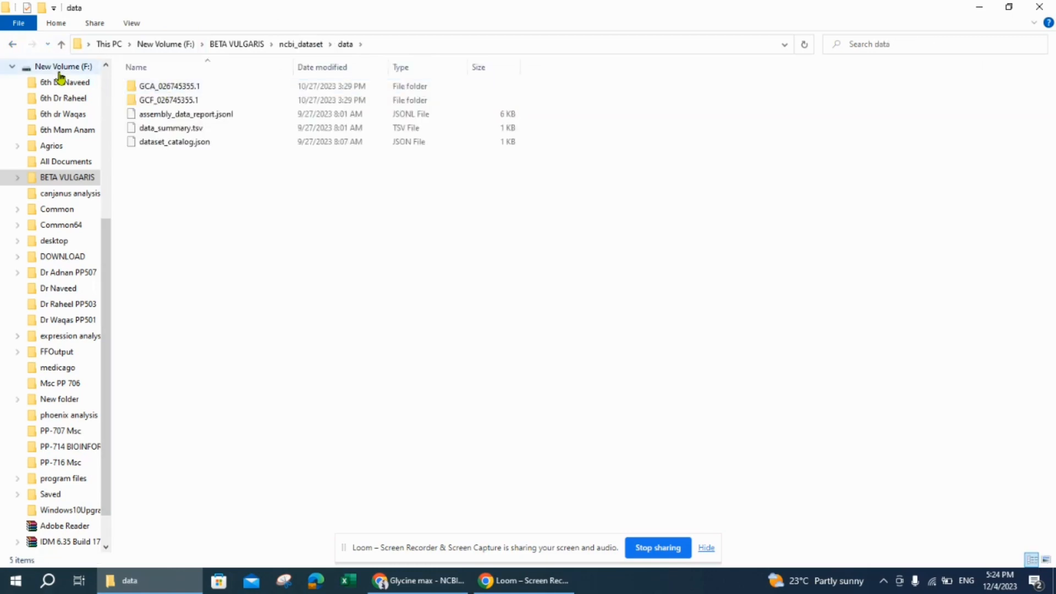
{"action": "left_click", "coordinate": [11, 47]}
{"action": "left_click", "coordinate": [11, 49]}
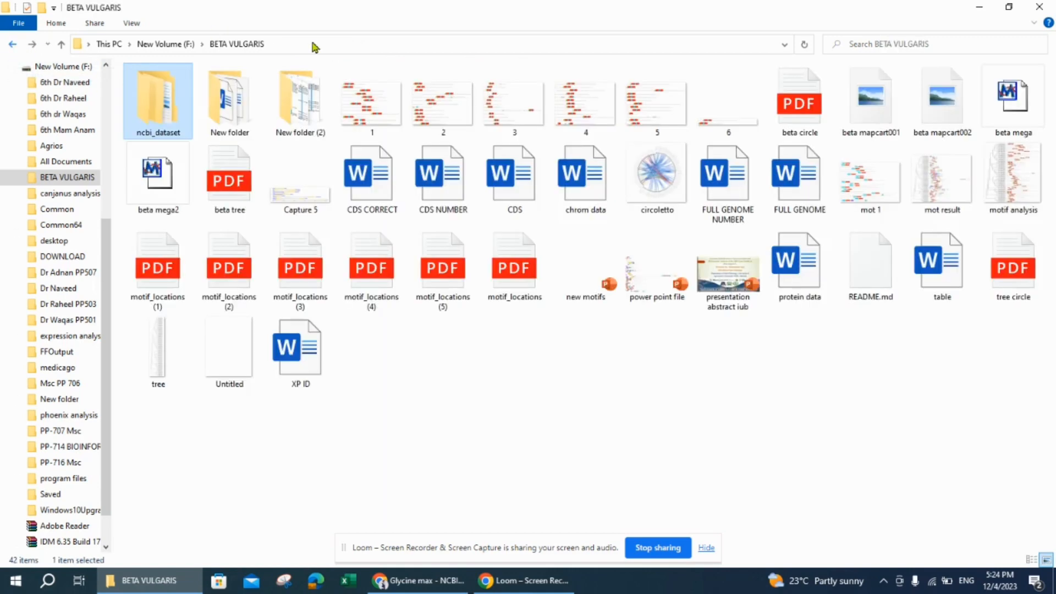
Examine the genome and annotation files in GCF_026745355.1, inside New folder (2) > ncbi_dataset > data.
{"action": "double_click", "coordinate": [309, 96]}
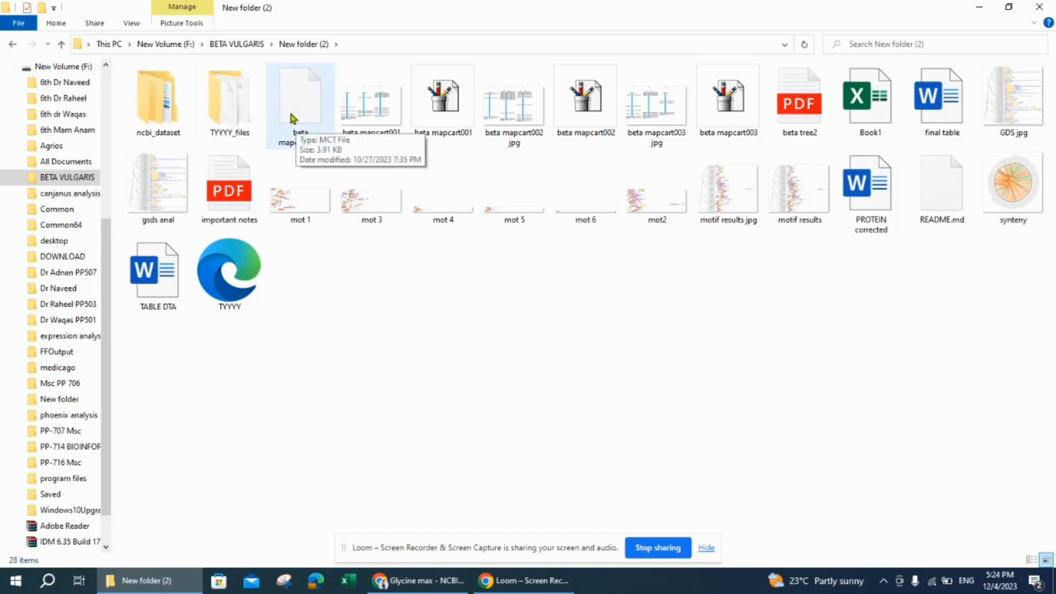
{"action": "double_click", "coordinate": [164, 105]}
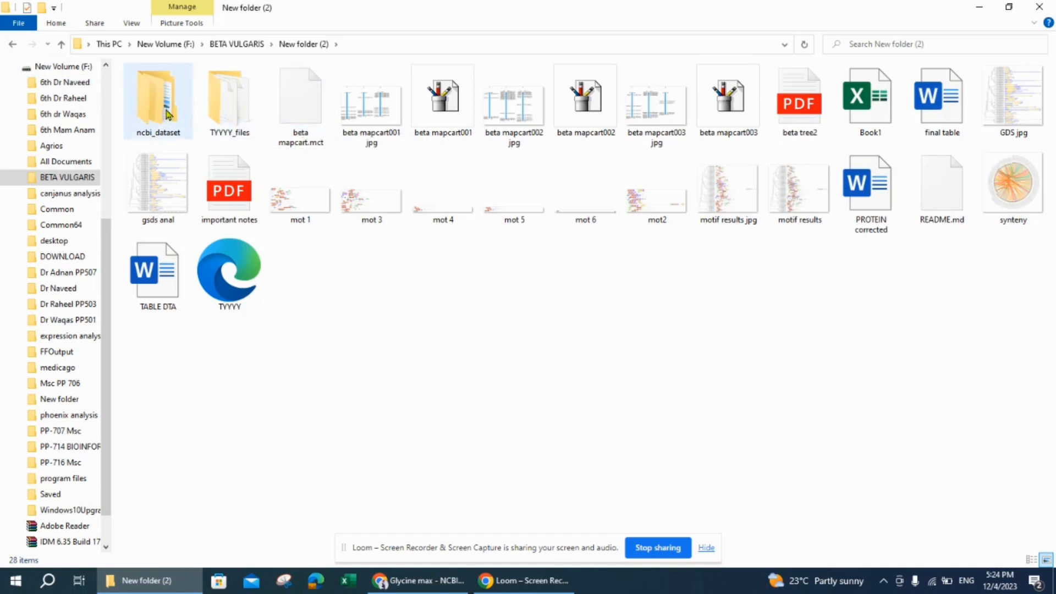
{"action": "double_click", "coordinate": [159, 87]}
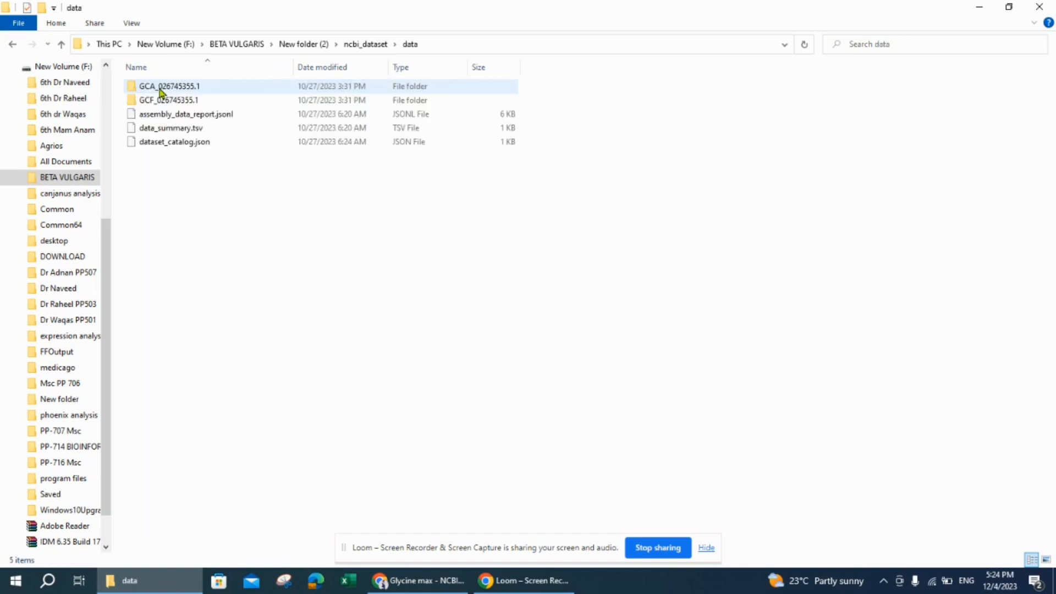
{"action": "double_click", "coordinate": [169, 100]}
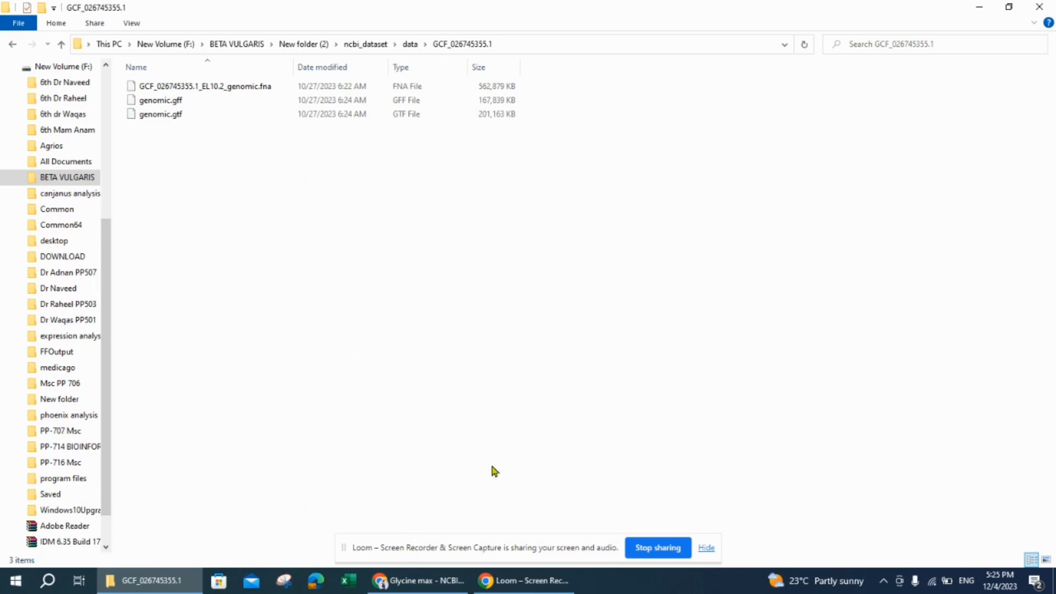
Switch back to Chrome and bring up the open Galaxy page.
{"action": "left_click", "coordinate": [418, 581]}
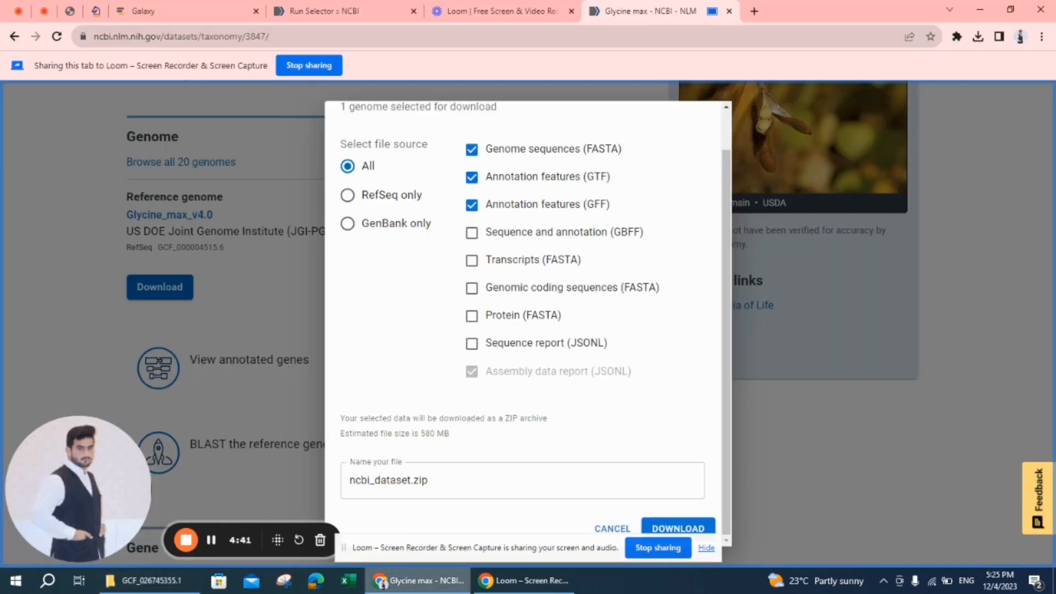
{"action": "left_click", "coordinate": [201, 8]}
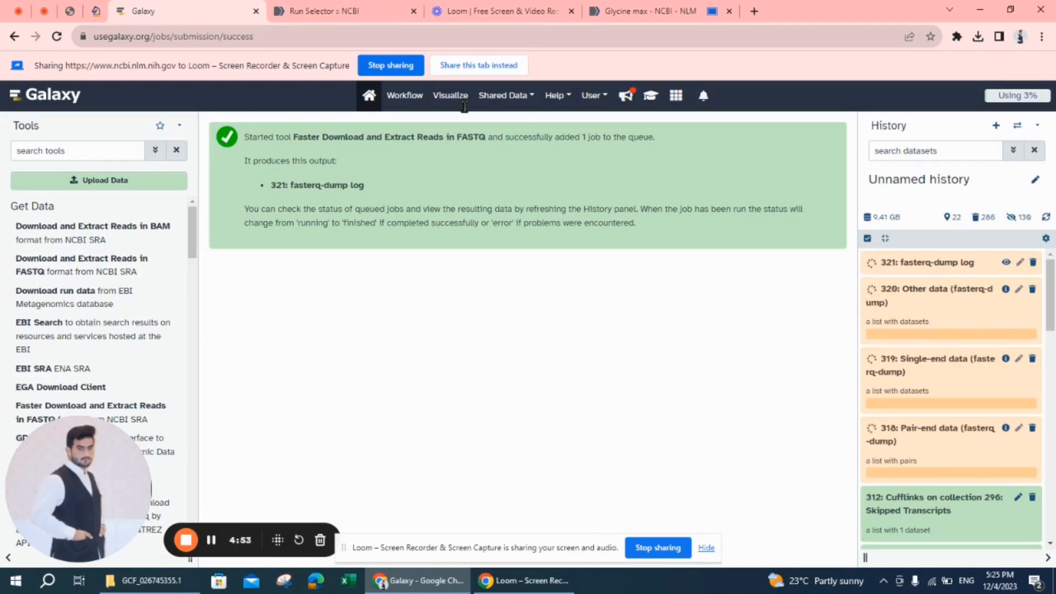
Bring up Galaxy's Upload from Disk or Web dialog to view its options, and close it.
{"action": "left_click", "coordinate": [109, 185]}
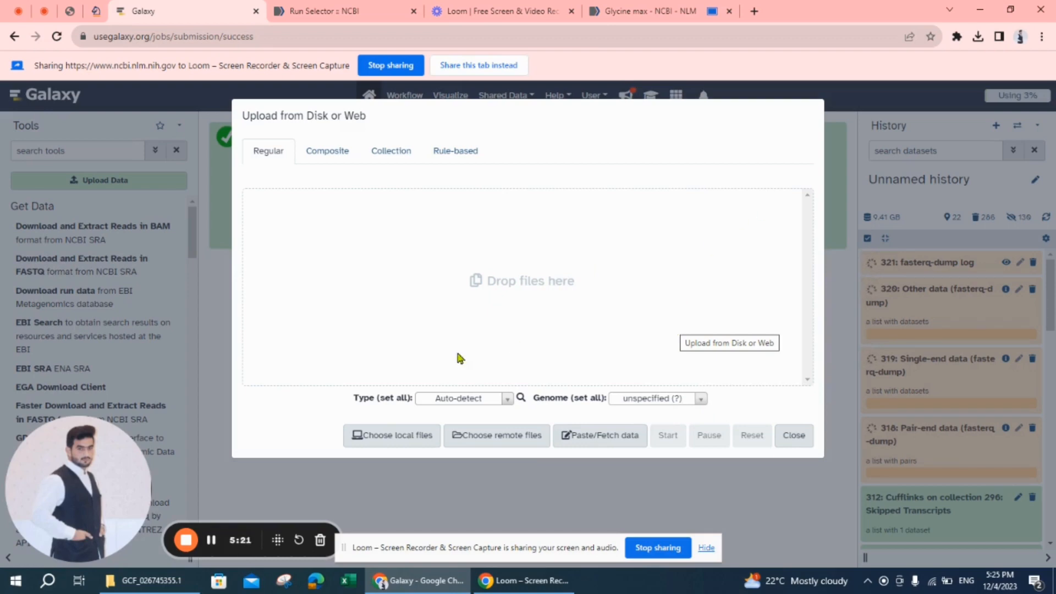
{"action": "left_click", "coordinate": [443, 505]}
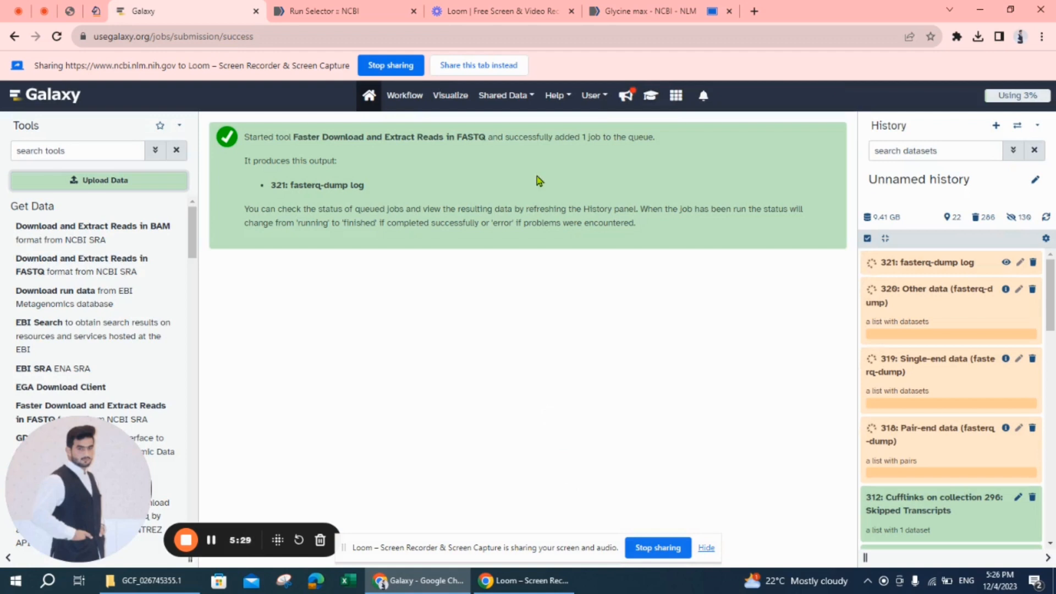
Switch to the Glycine max page on NCBI, dismiss the genome download dialog, and go back to the NCBI home page.
{"action": "left_click", "coordinate": [616, 8]}
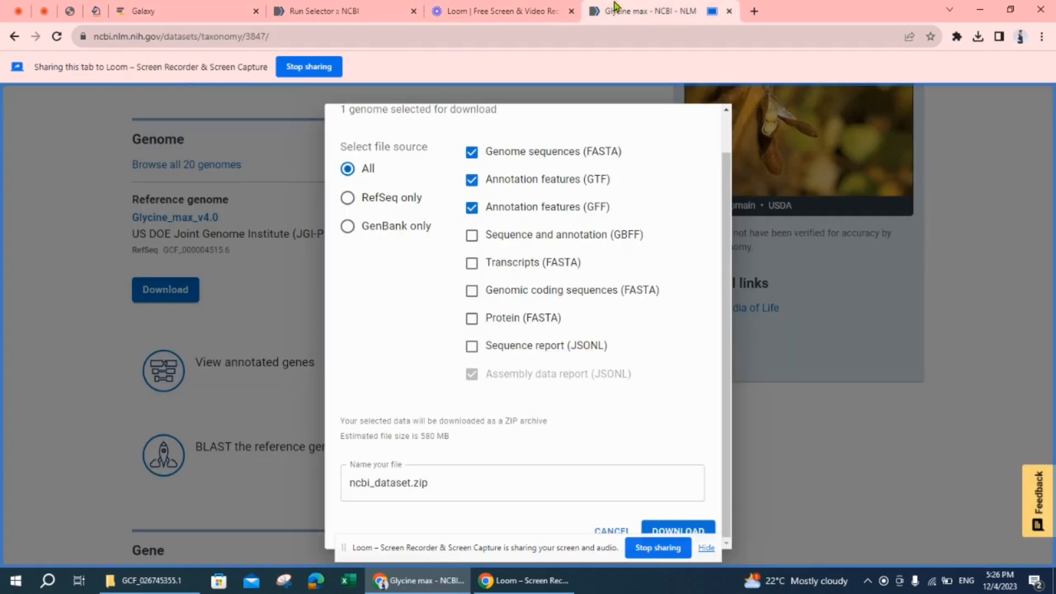
{"action": "left_click", "coordinate": [63, 136]}
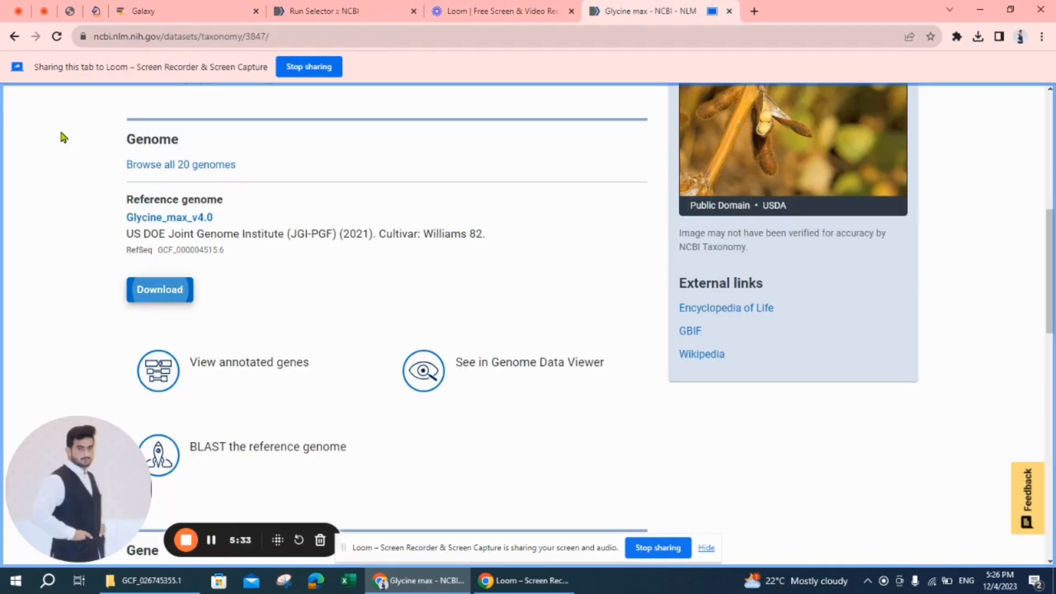
{"action": "left_click", "coordinate": [13, 39]}
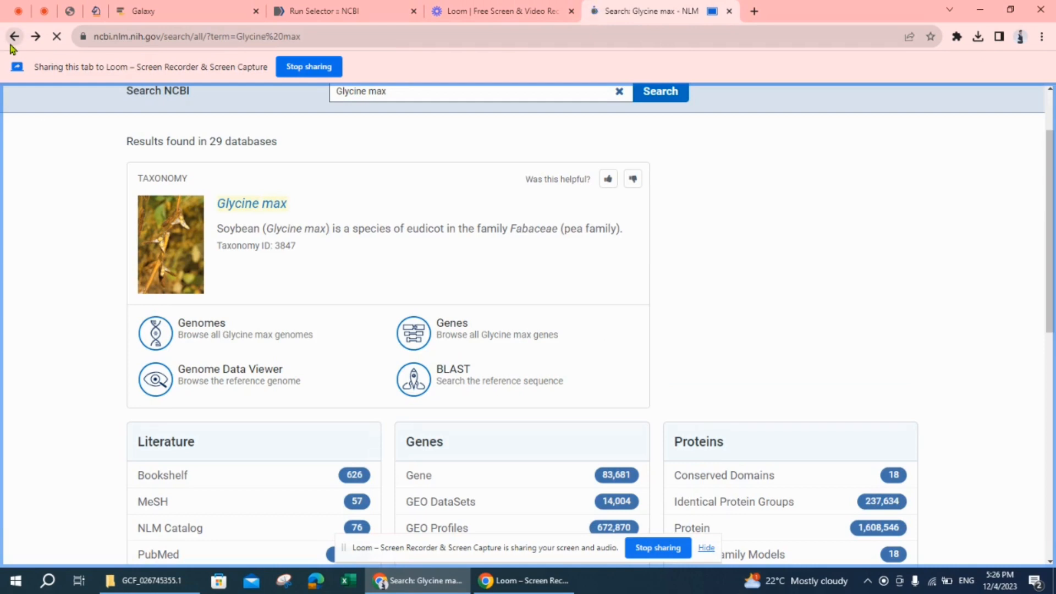
{"action": "left_click", "coordinate": [12, 39]}
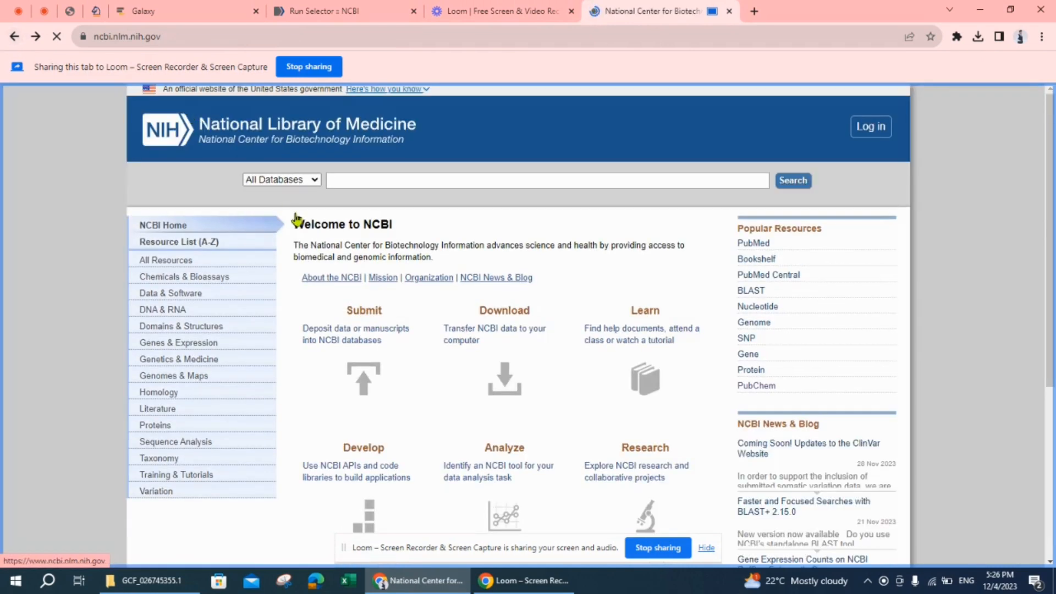
Search the SRA database for GLYCINE MAX.
{"action": "left_click", "coordinate": [314, 180]}
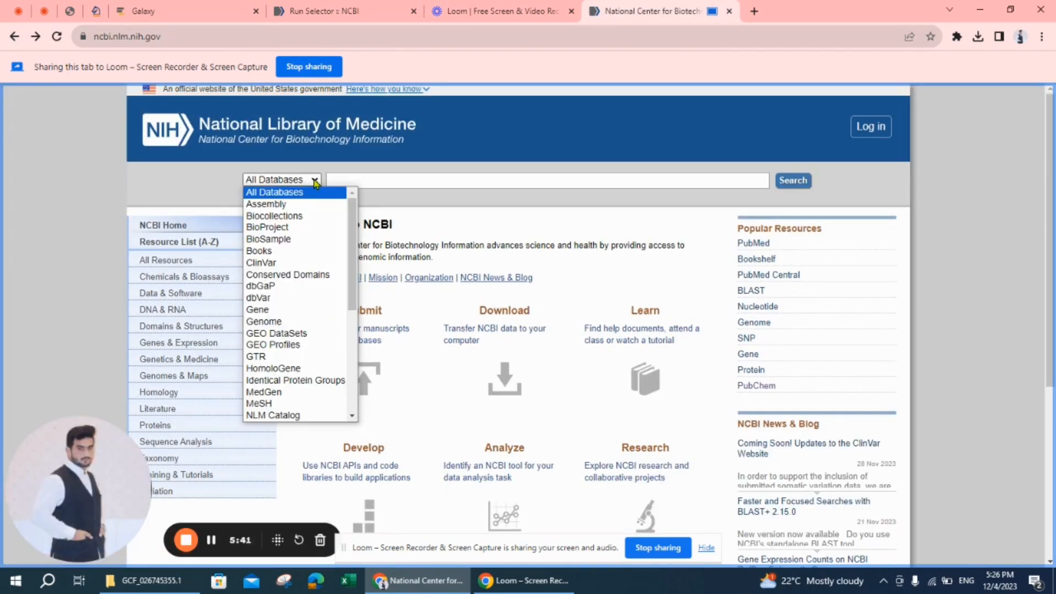
{"action": "key", "text": "s"}
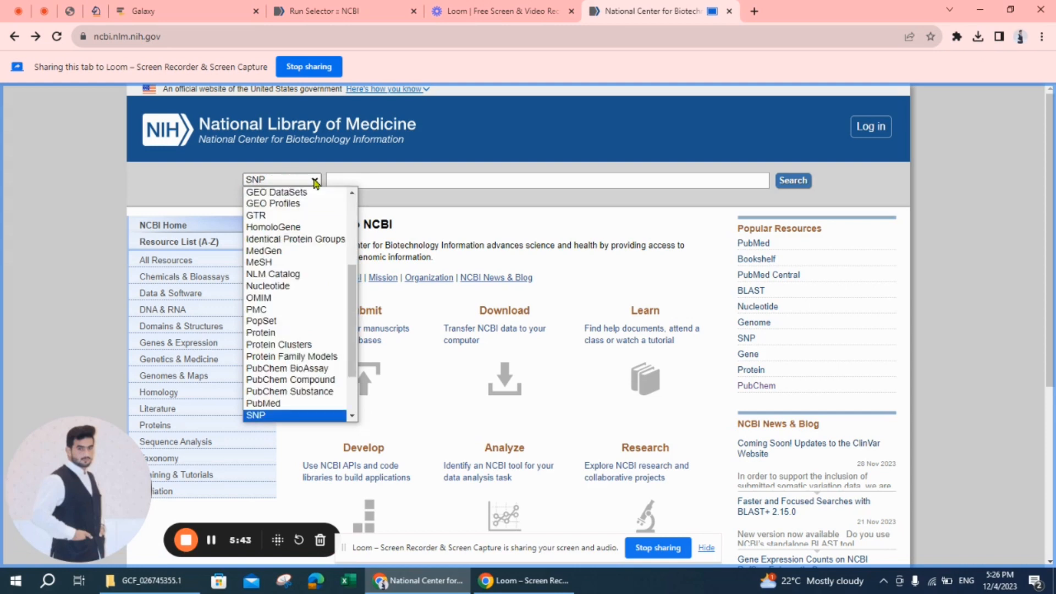
{"action": "key", "text": "Down"}
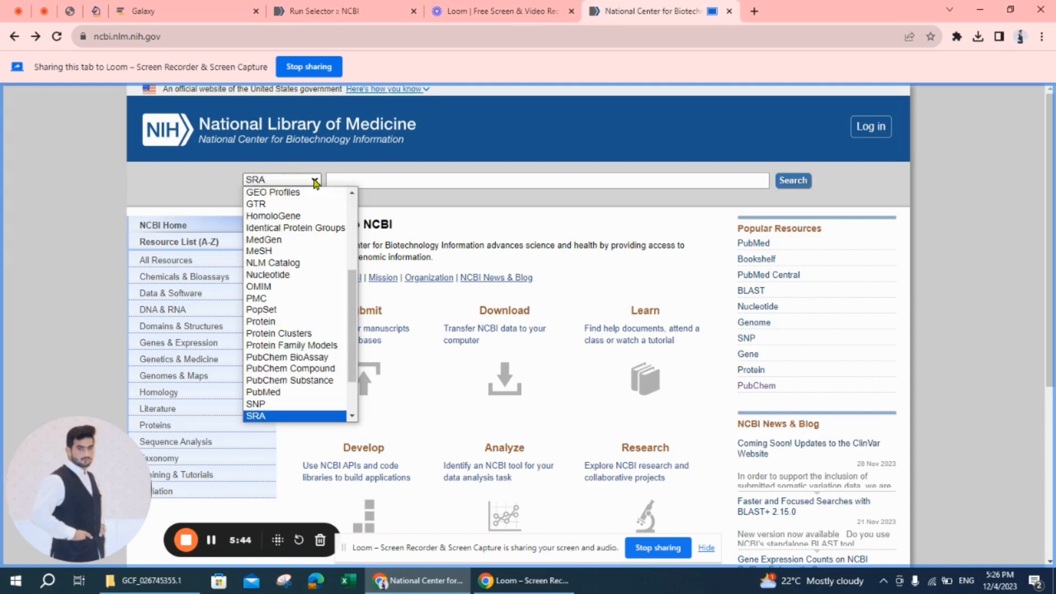
{"action": "left_click", "coordinate": [288, 418]}
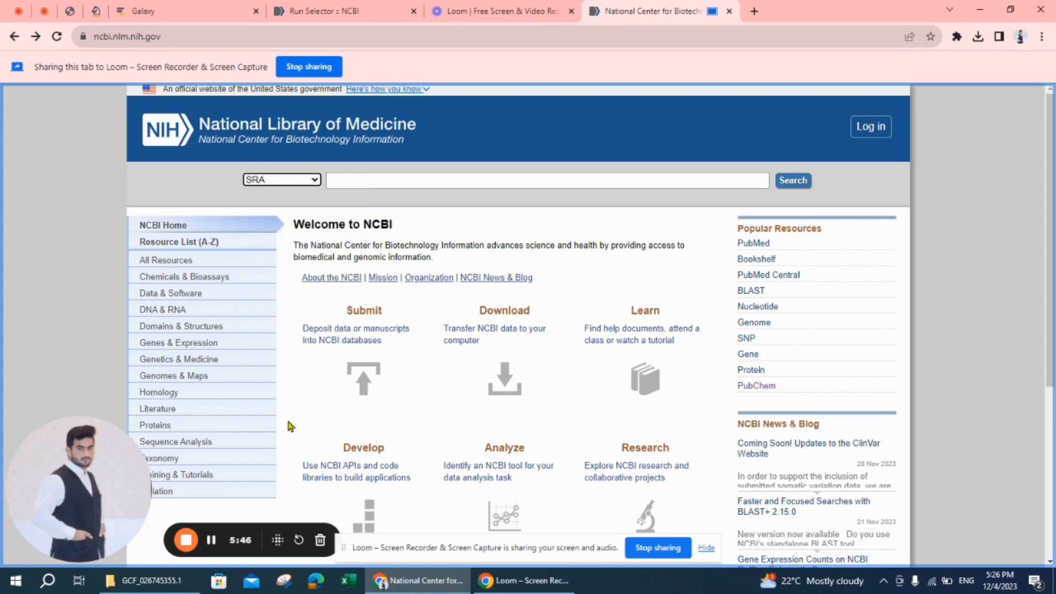
{"action": "left_click", "coordinate": [420, 182]}
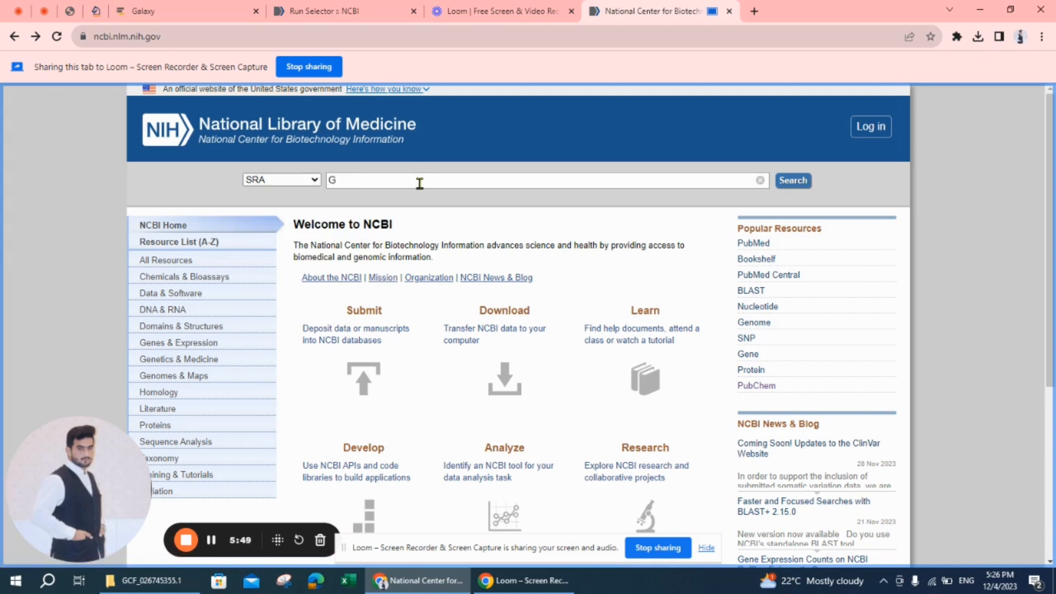
{"action": "type", "text": "GLYCINE MAX"}
{"action": "key", "text": "Return"}
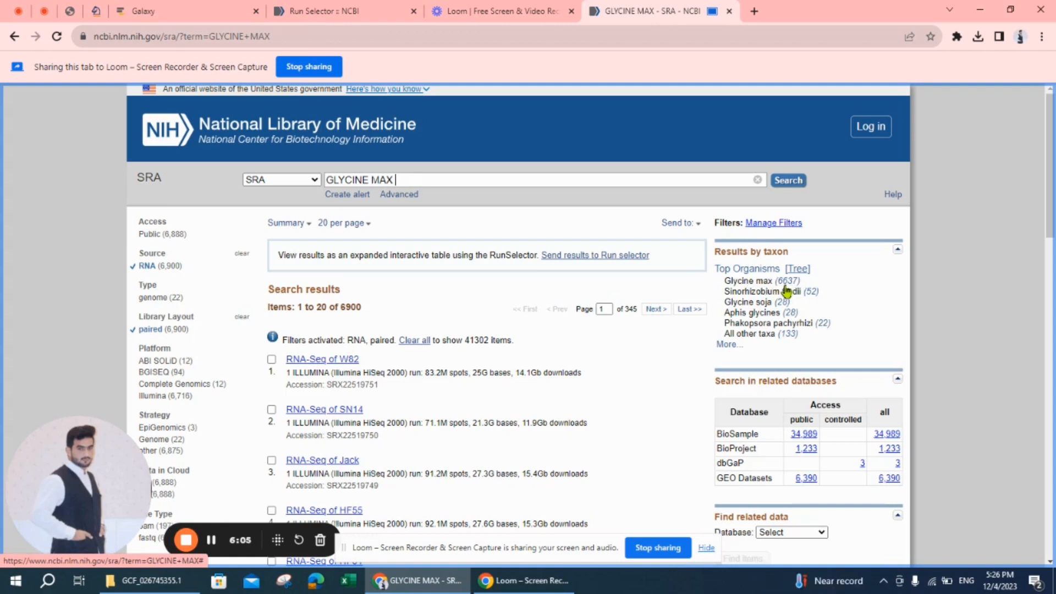
Restrict the SRA results to the organism Glycine max and refine the search with the added term COLD.
{"action": "left_click", "coordinate": [760, 282]}
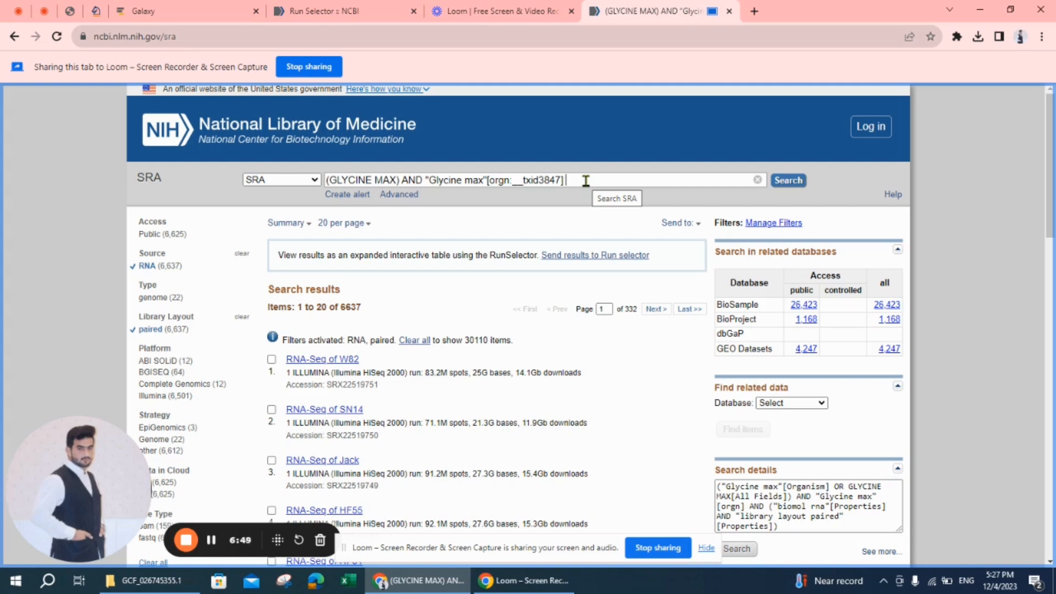
{"action": "type", "text": "COLD"}
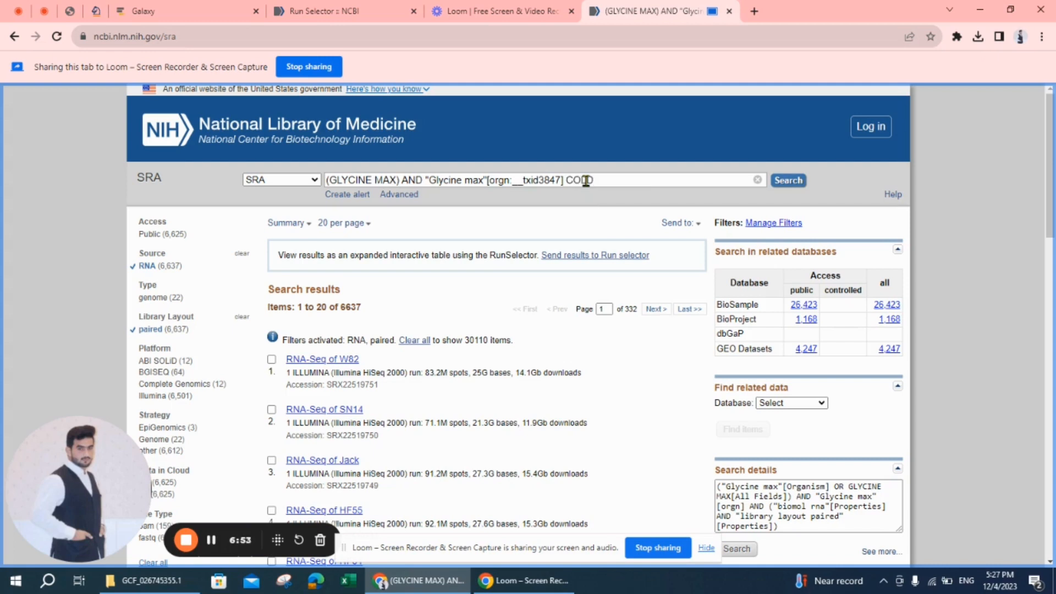
{"action": "key", "text": "Return"}
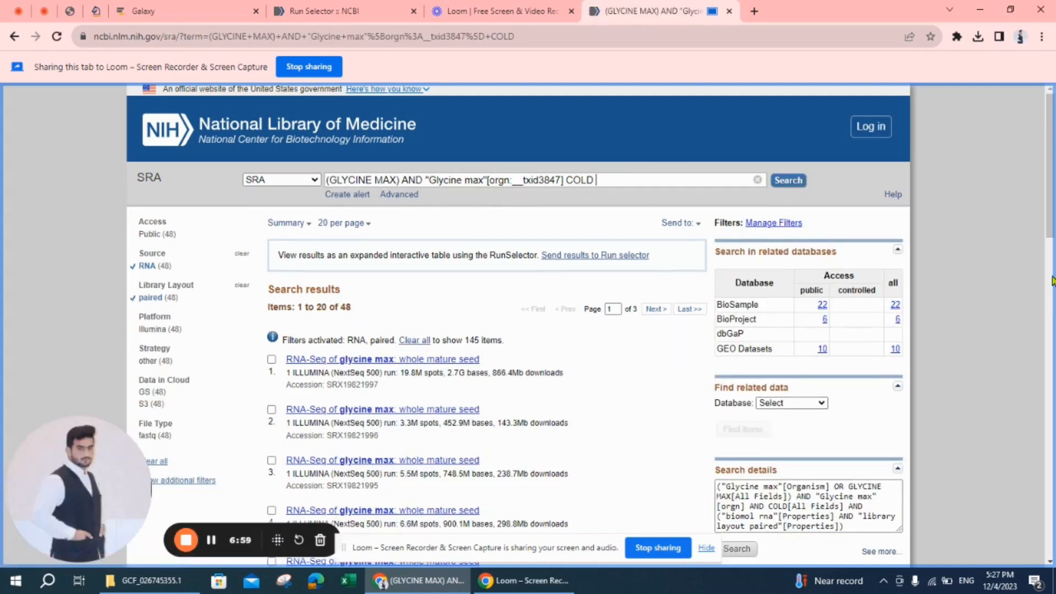
Open the first experiment, RNA-Seq of glycine max: whole mature seed, and show all runs of its study.
{"action": "left_click_drag", "start_coordinate": [1051, 205], "coordinate": [1053, 250]}
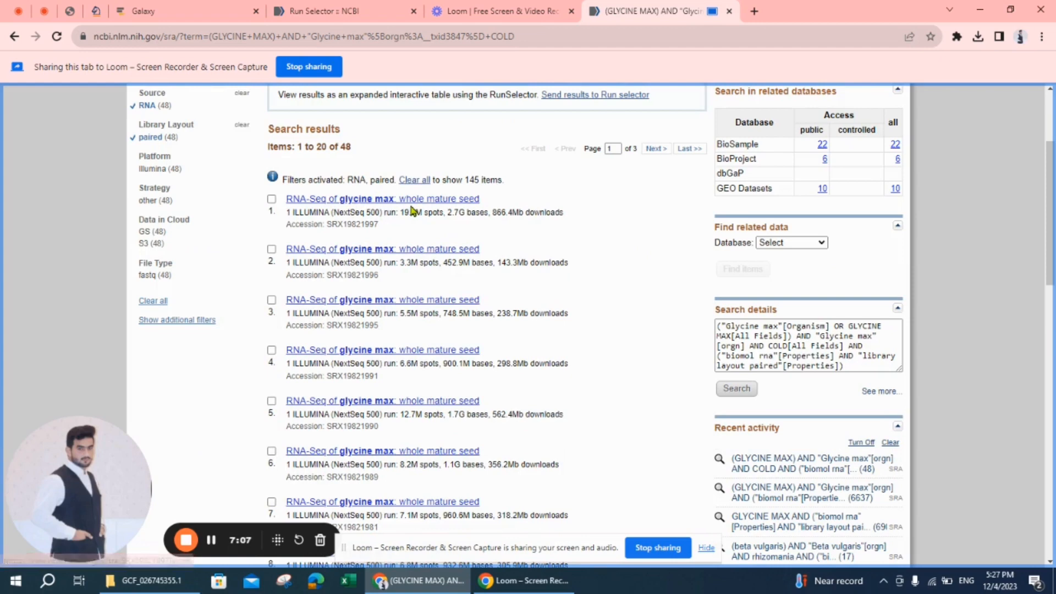
{"action": "left_click", "coordinate": [396, 199]}
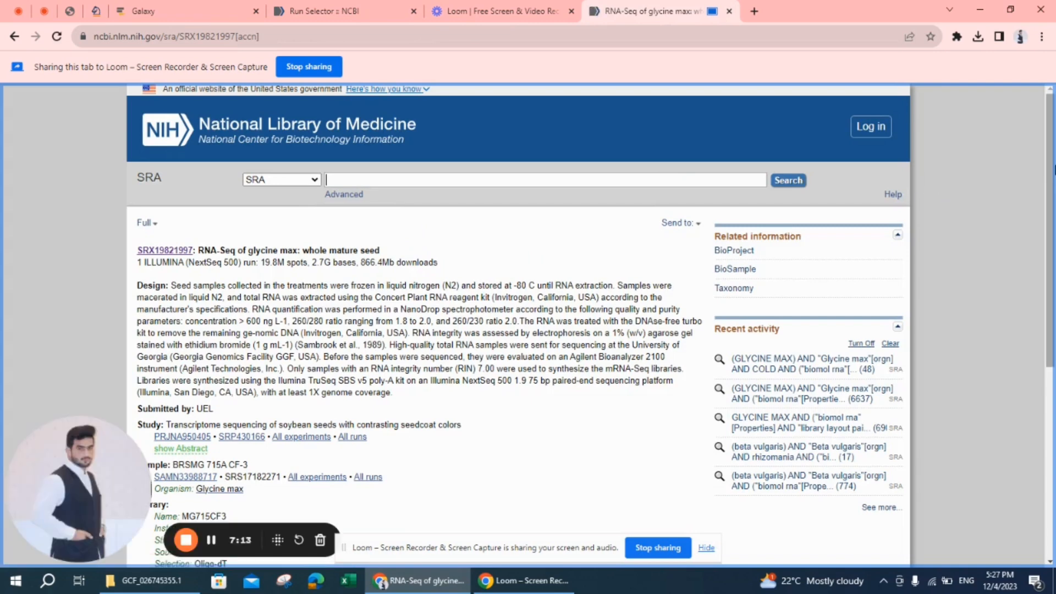
{"action": "scroll", "coordinate": [1050, 172], "scroll_direction": "down", "scroll_amount": 2}
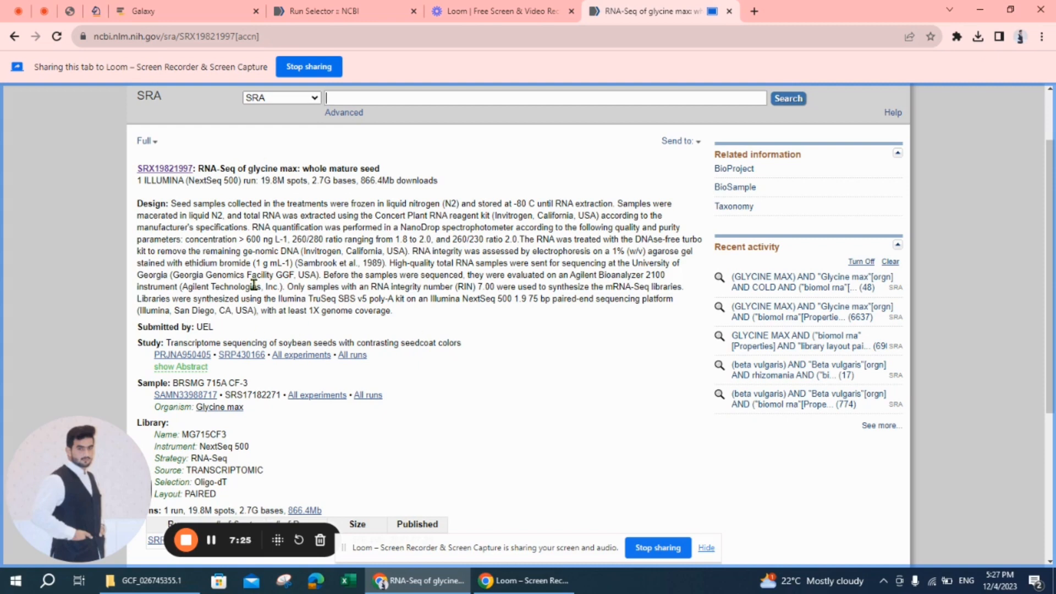
{"action": "left_click", "coordinate": [357, 356]}
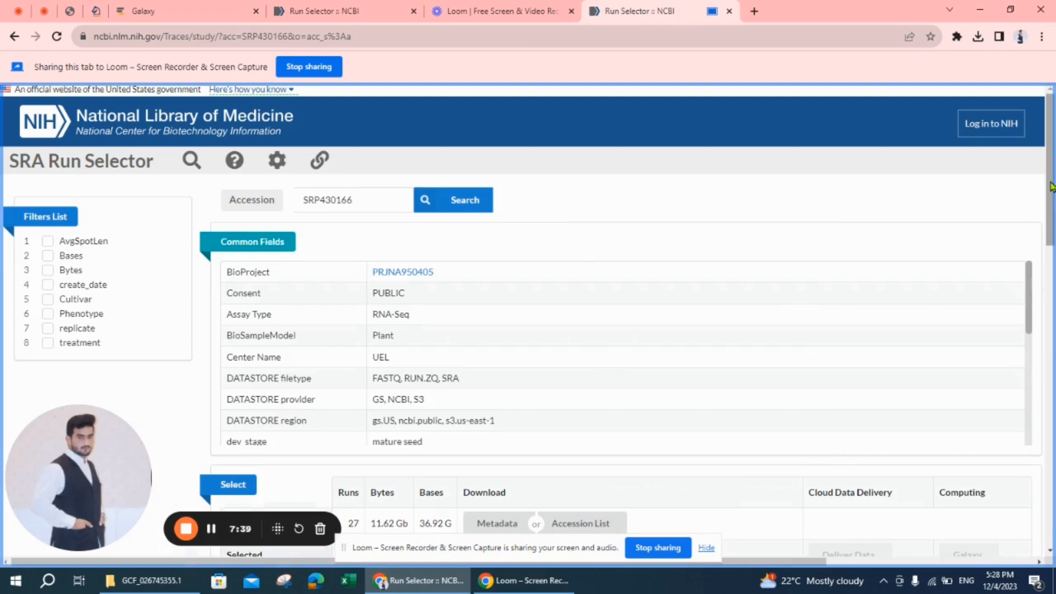
Look through the study's runs in SRA Run Selector and select the first run's accession text, SRR24019244.
{"action": "left_click_drag", "start_coordinate": [1051, 187], "coordinate": [1054, 408]}
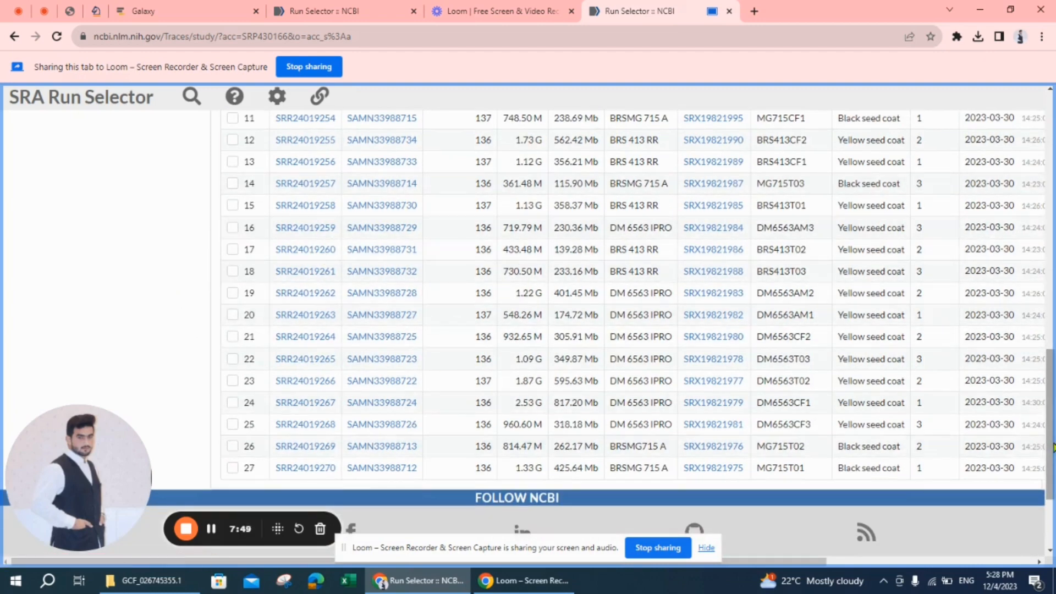
{"action": "left_click_drag", "start_coordinate": [1053, 447], "coordinate": [1055, 205]}
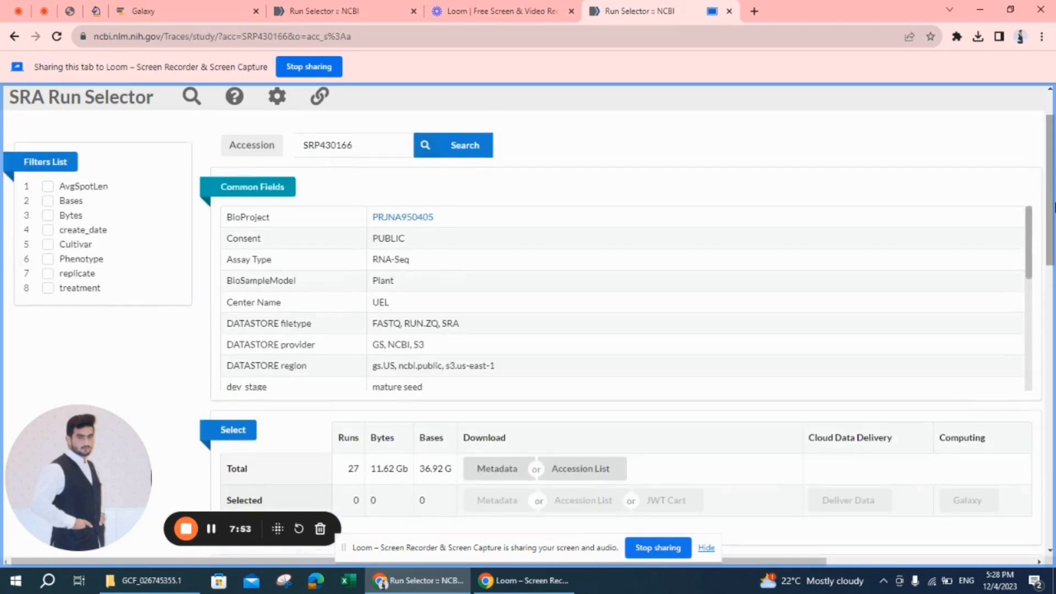
{"action": "left_click_drag", "start_coordinate": [1055, 206], "coordinate": [1053, 343]}
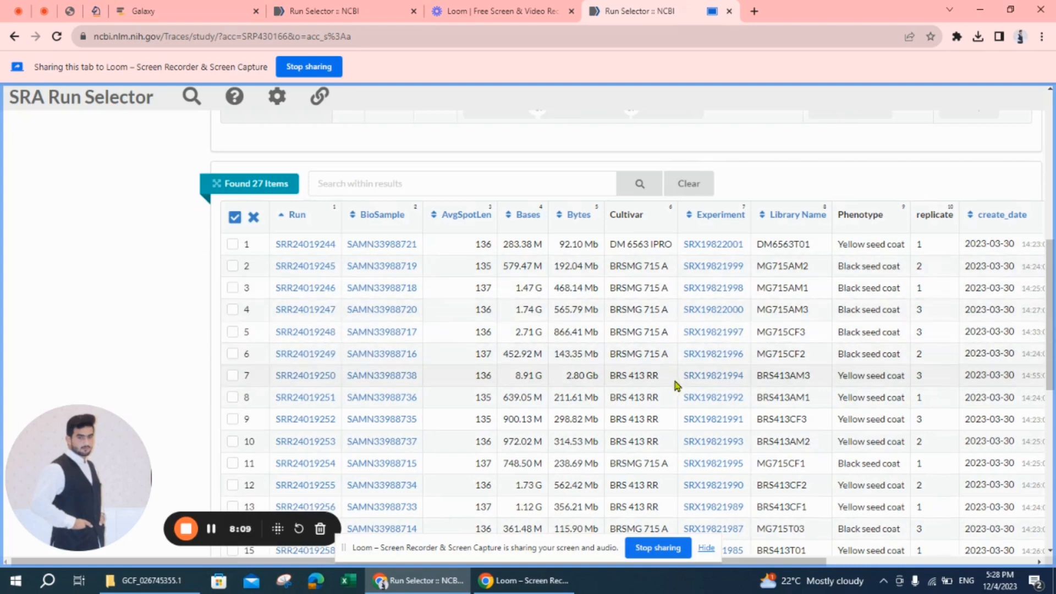
{"action": "scroll", "coordinate": [1052, 302], "scroll_direction": "down", "scroll_amount": 1}
{"action": "scroll", "coordinate": [1052, 349], "scroll_direction": "up", "scroll_amount": 1}
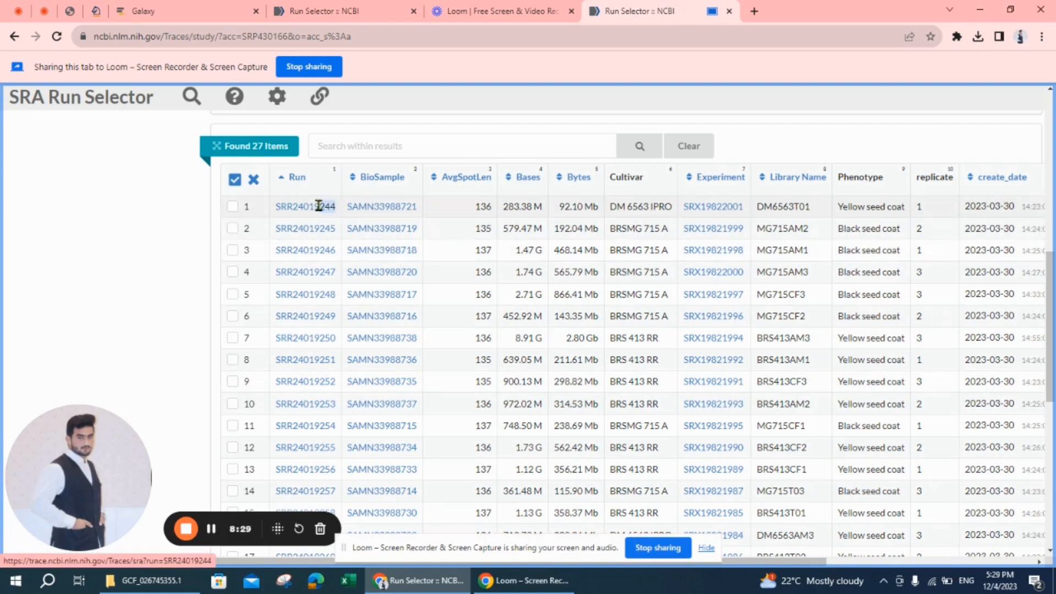
{"action": "left_click_drag", "start_coordinate": [318, 205], "coordinate": [277, 212]}
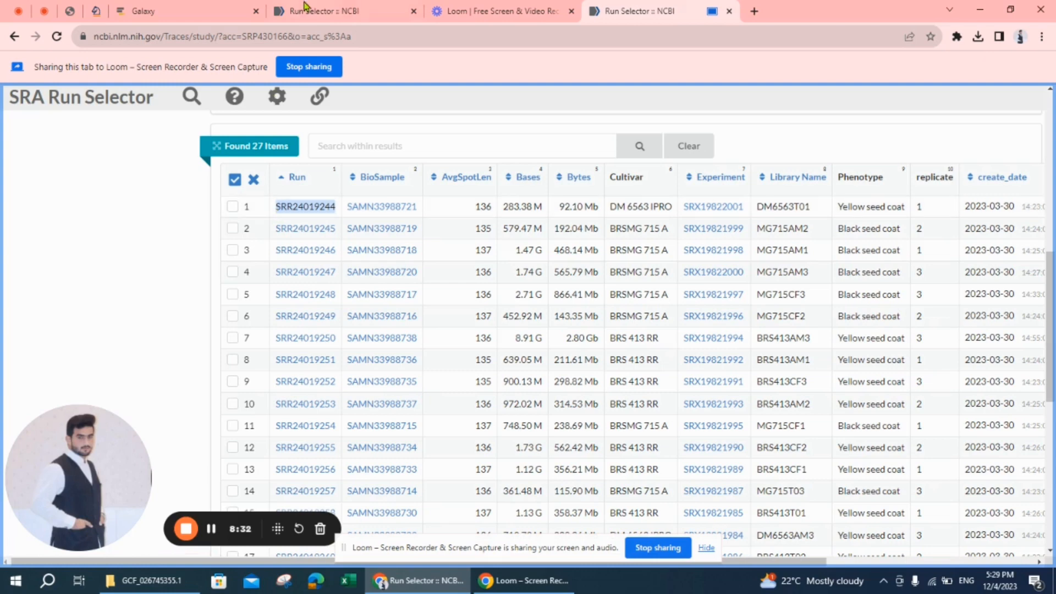
Switch to Galaxy, open the Faster Download and Extract Reads in FASTQ tool, and clear its Accession field.
{"action": "left_click", "coordinate": [170, 8]}
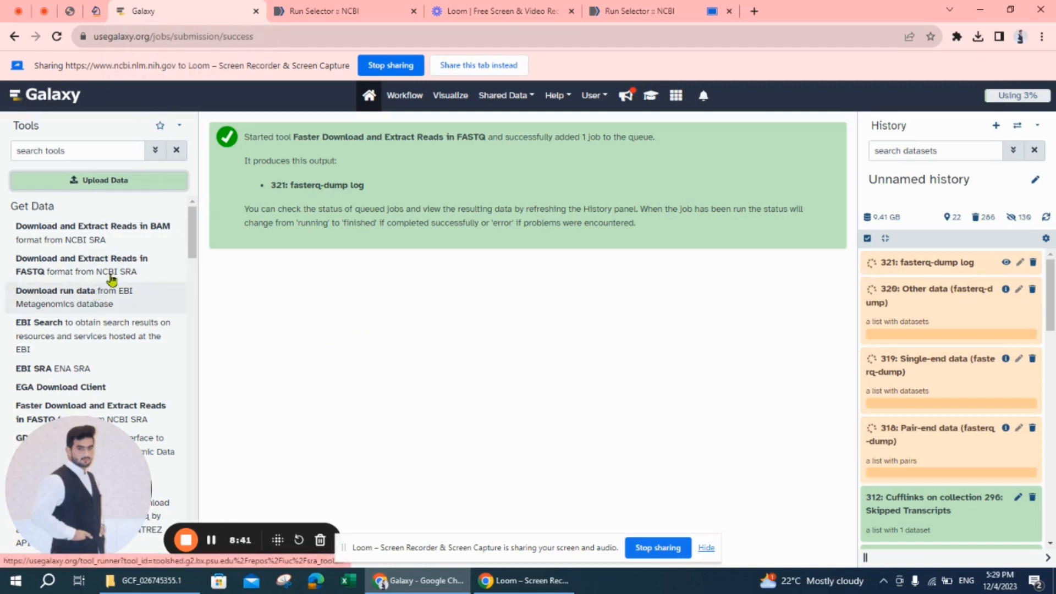
{"action": "mouse_move", "coordinate": [194, 227]}
{"action": "left_mouse_down"}
{"action": "mouse_move", "coordinate": [199, 250]}
{"action": "mouse_move", "coordinate": [186, 215]}
{"action": "left_mouse_up"}
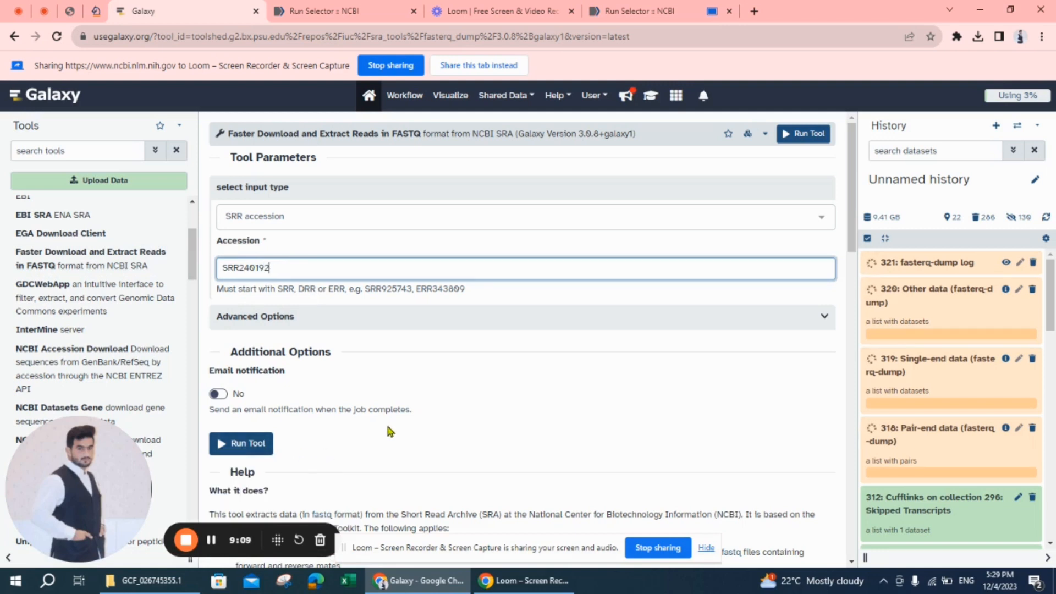
{"action": "key", "text": "BackSpace"}
{"action": "key", "text": "BackSpace"}
{"action": "key", "text": "BackSpace"}
{"action": "key", "text": "BackSpace"}
{"action": "key", "text": "BackSpace"}
{"action": "key", "text": "BackSpace"}
{"action": "key", "text": "BackSpace"}
{"action": "key", "text": "BackSpace"}
{"action": "key", "text": "BackSpace"}
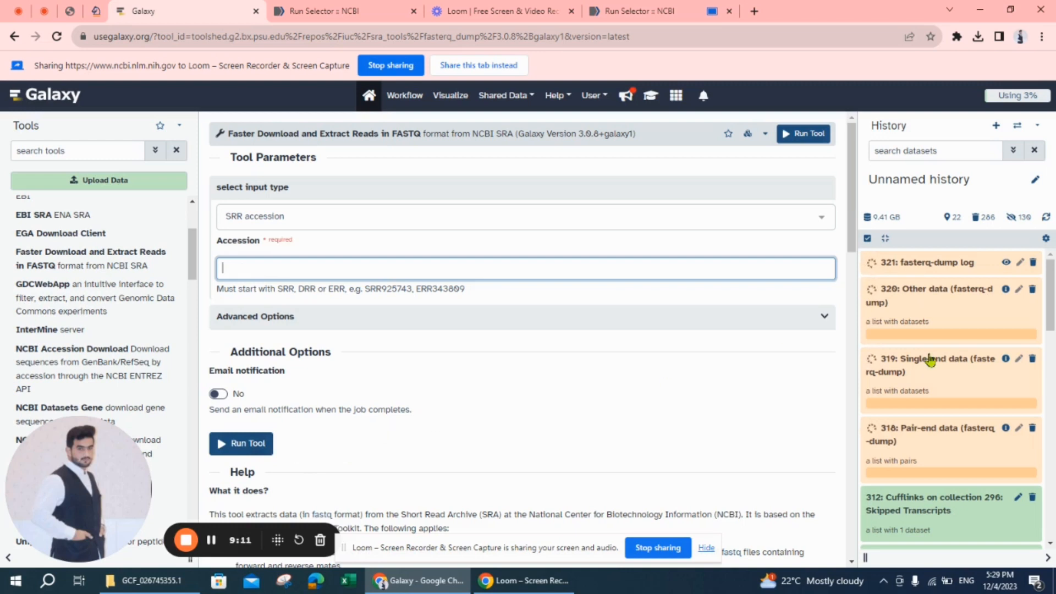
Review the history's older datasets, including the genome, annotation, fasterq-dump and Bowtie2 entries.
{"action": "left_click_drag", "start_coordinate": [1052, 321], "coordinate": [1054, 520]}
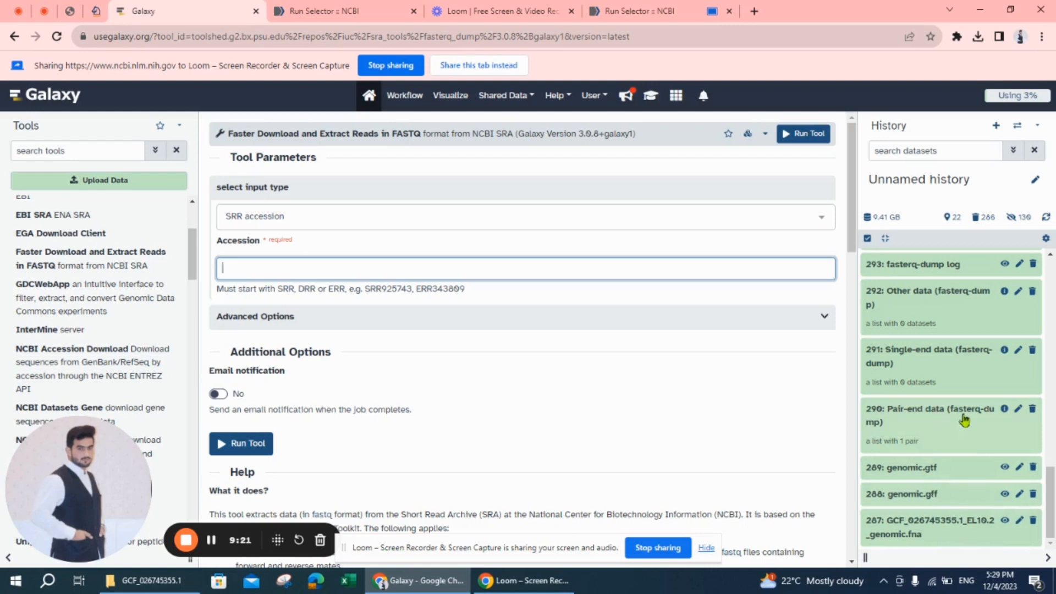
{"action": "left_click_drag", "start_coordinate": [1054, 489], "coordinate": [1055, 480]}
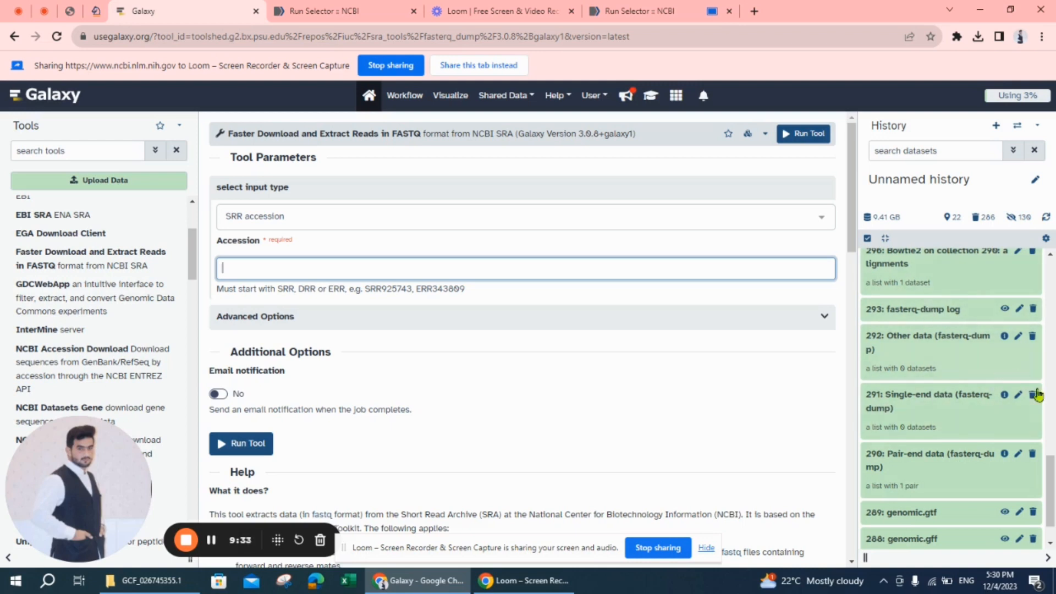
{"action": "left_click_drag", "start_coordinate": [1054, 483], "coordinate": [1054, 468]}
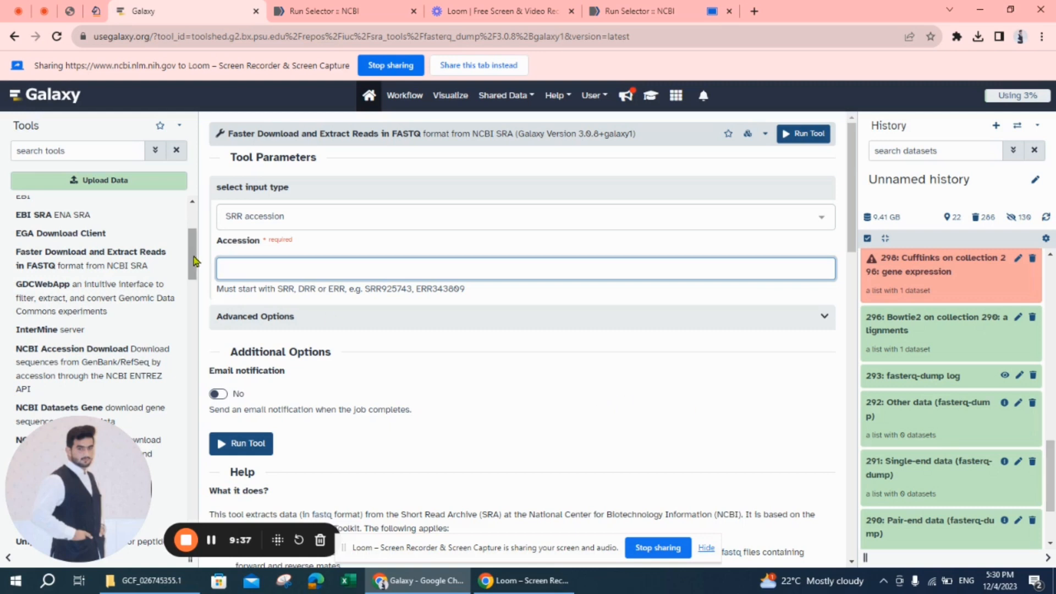
Search the tools for BOW, open Bowtie2, and review its library types, reference genome and analysis mode settings.
{"action": "left_click", "coordinate": [79, 156]}
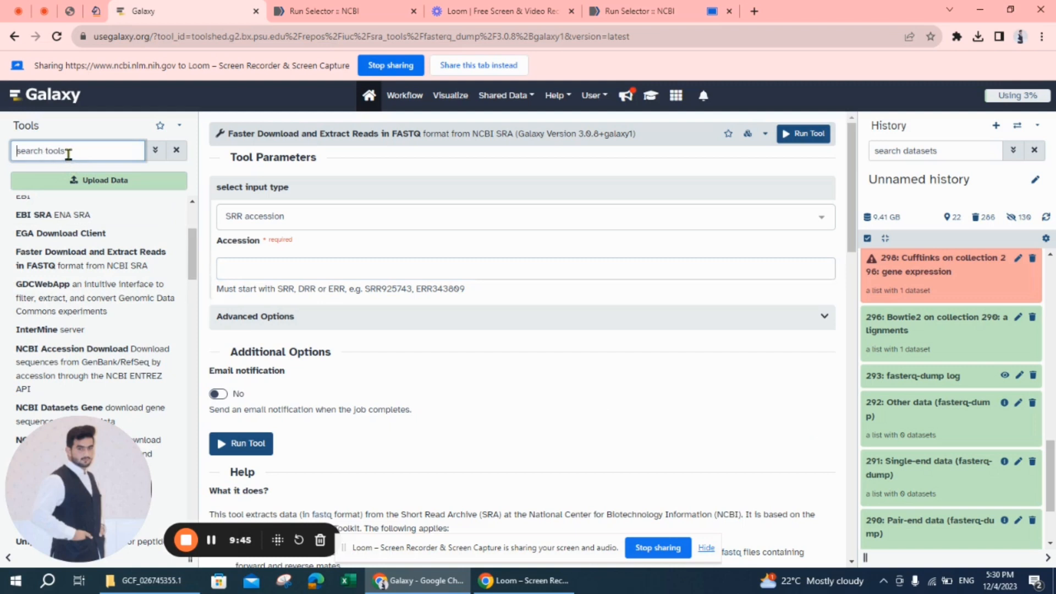
{"action": "type", "text": "BO"}
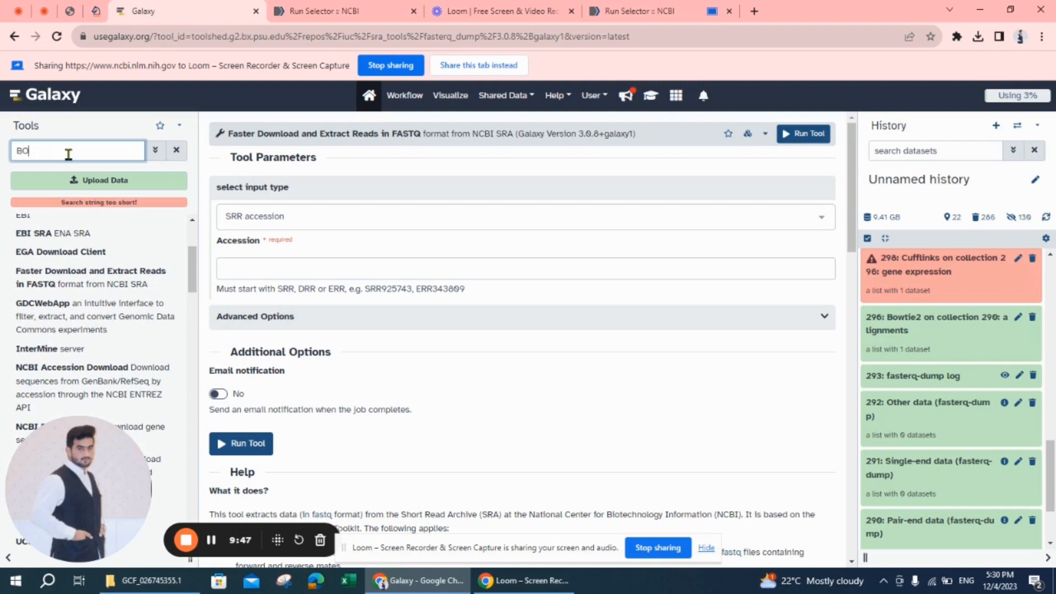
{"action": "type", "text": "W"}
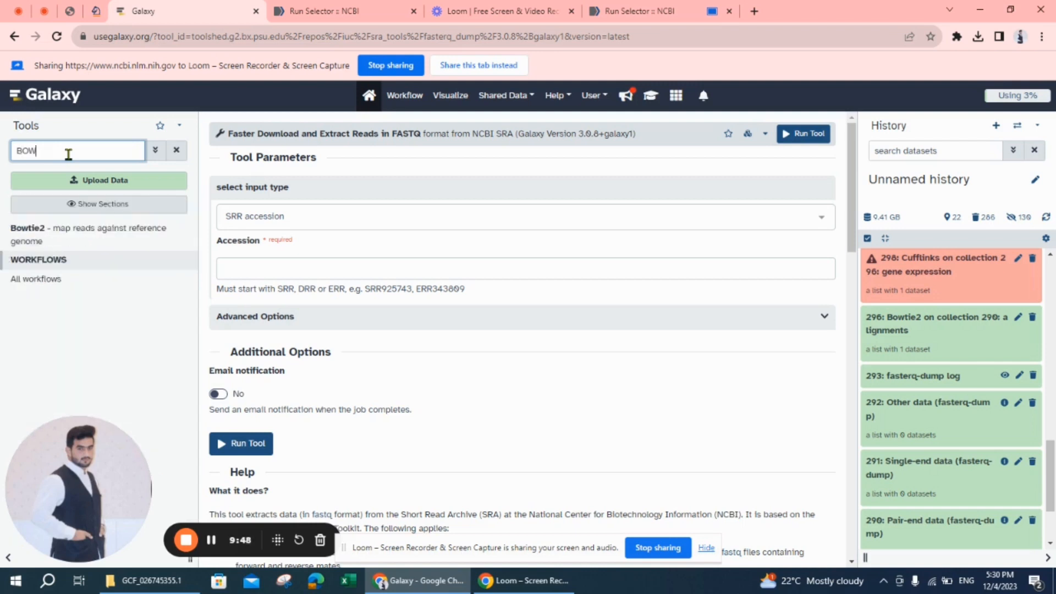
{"action": "left_click", "coordinate": [40, 234]}
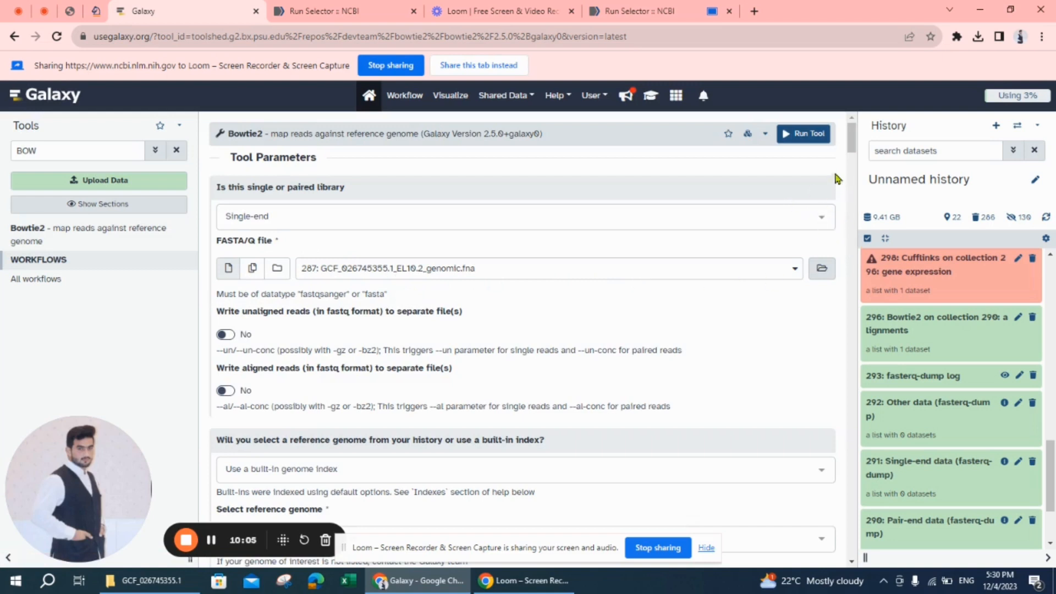
{"action": "left_click", "coordinate": [825, 222]}
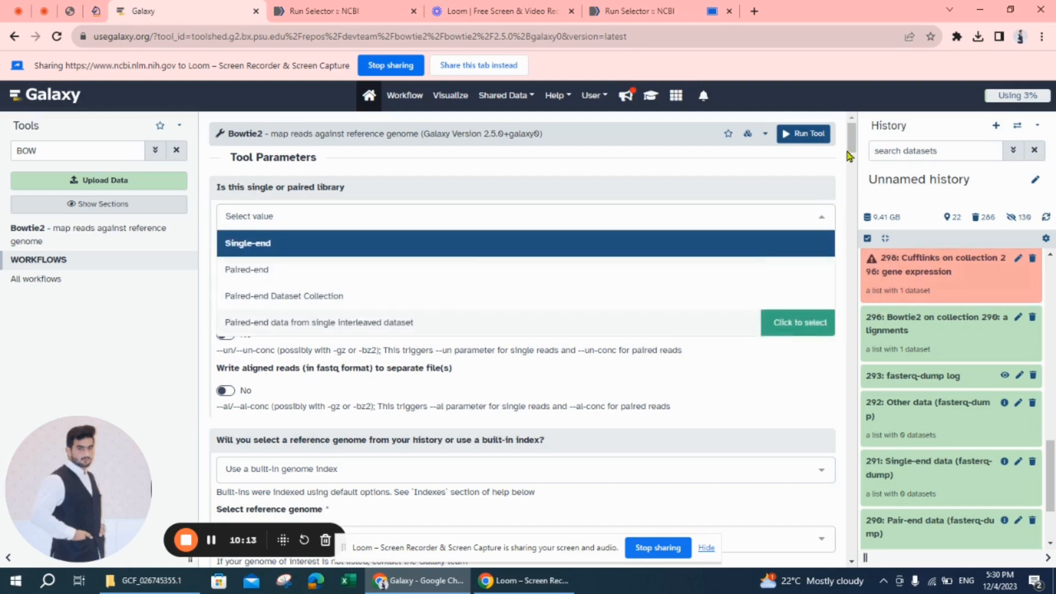
{"action": "mouse_move", "coordinate": [852, 142]}
{"action": "left_mouse_down"}
{"action": "mouse_move", "coordinate": [852, 186]}
{"action": "mouse_move", "coordinate": [851, 162]}
{"action": "left_mouse_up"}
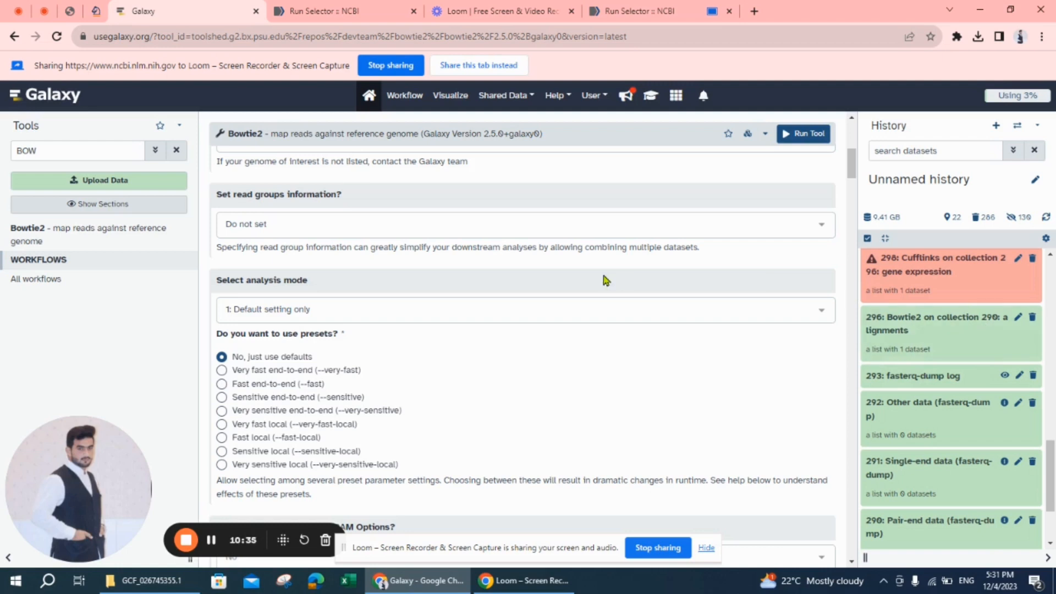
Search the tools for CUF, open Cufflinks, and switch its aligned-reads input to a dataset collection.
{"action": "left_click", "coordinate": [90, 156]}
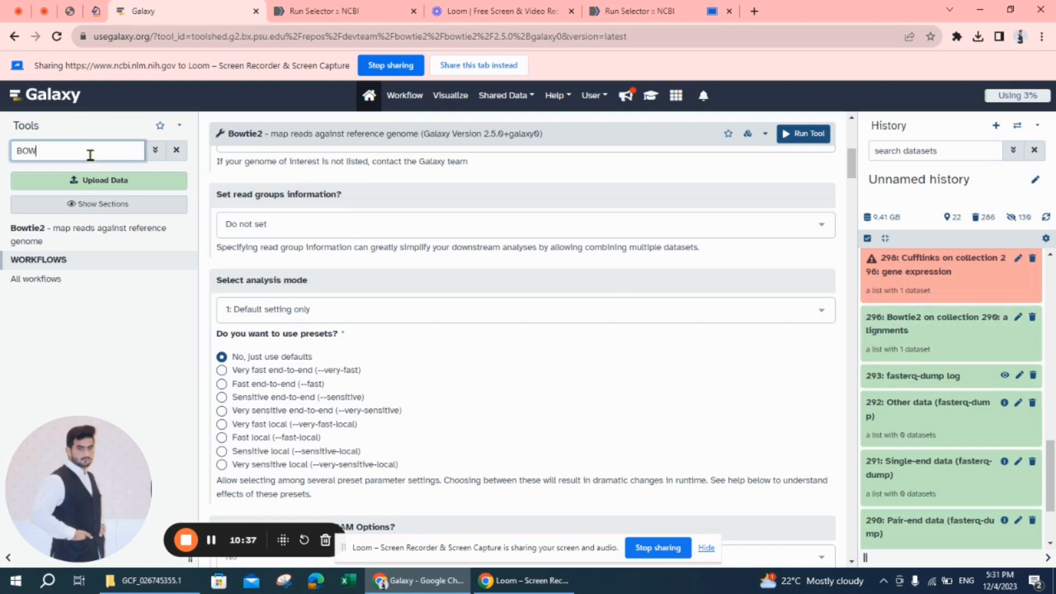
{"action": "key", "text": "BackSpace"}
{"action": "key", "text": "BackSpace"}
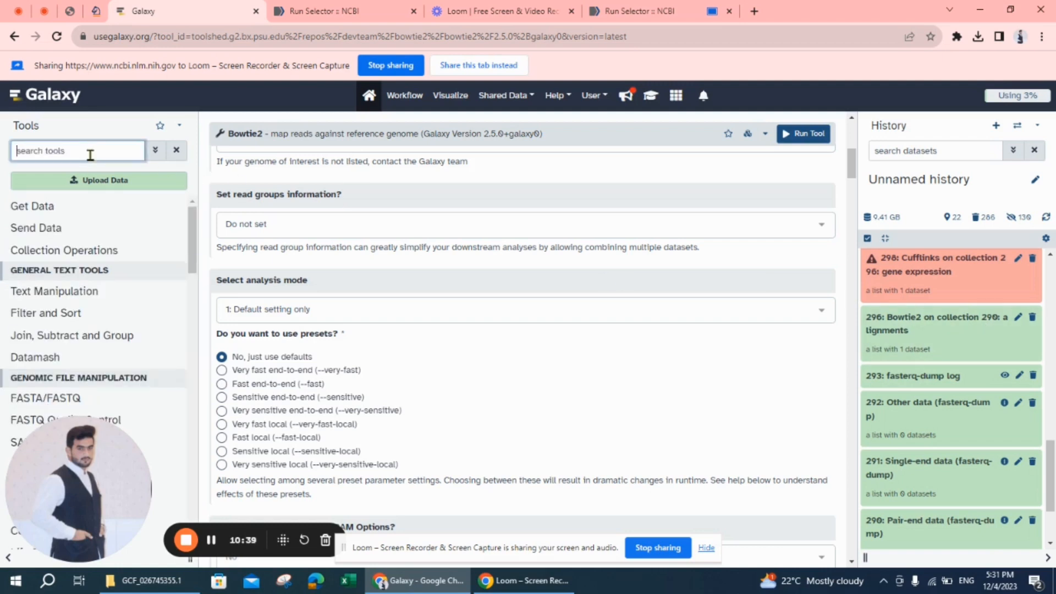
{"action": "type", "text": "quf"}
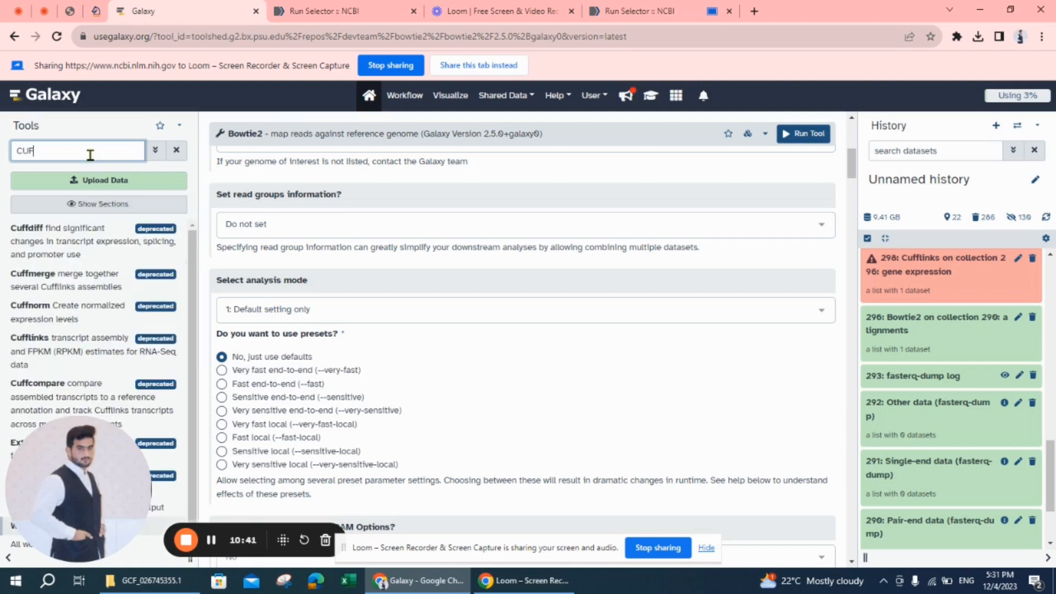
{"action": "left_click", "coordinate": [42, 346]}
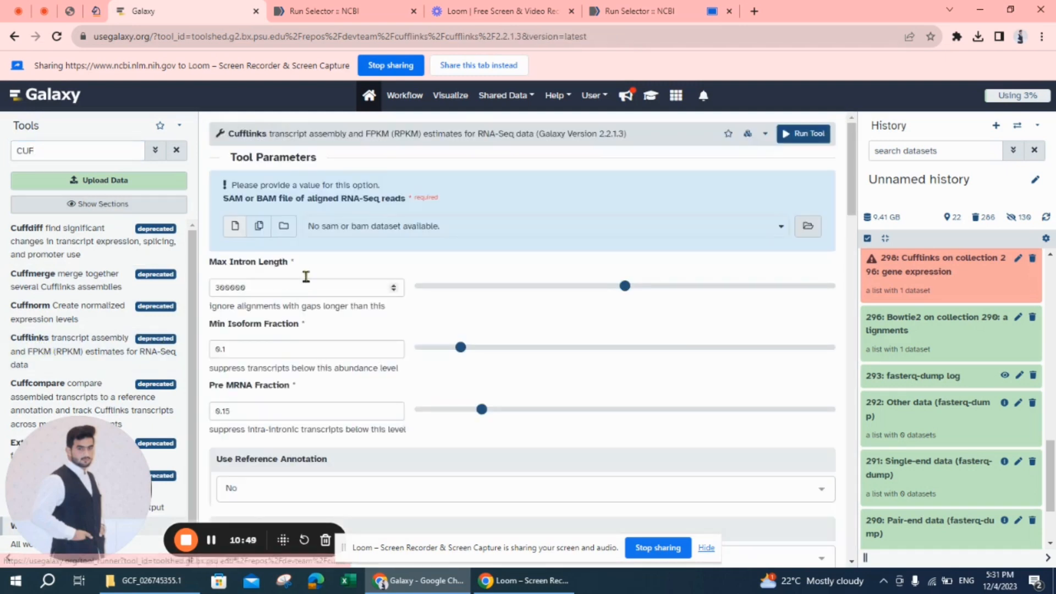
{"action": "left_click", "coordinate": [284, 230]}
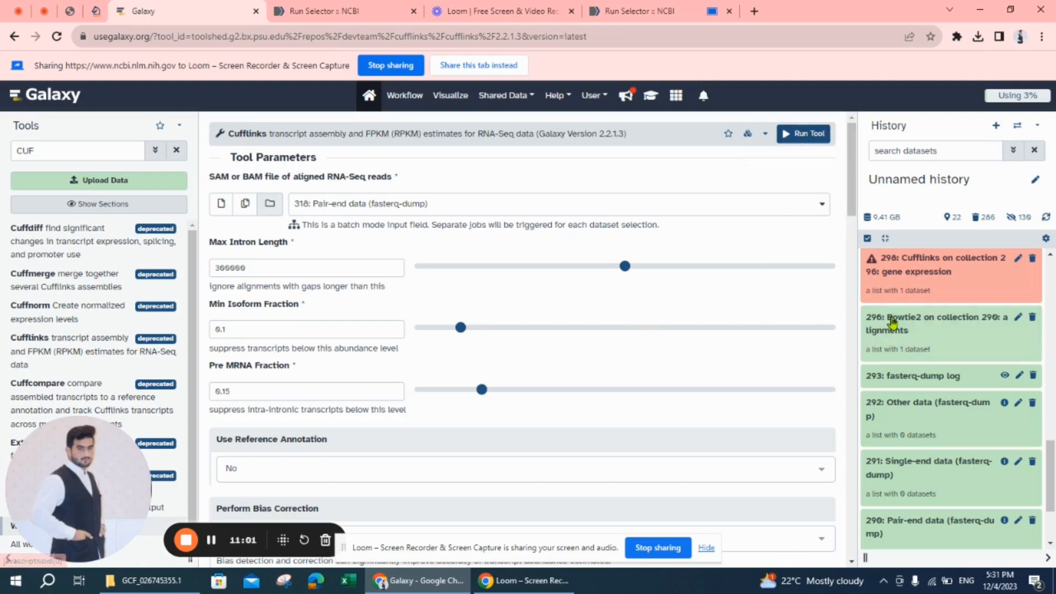
Open the history collection 308, Cufflinks on collection 296: gene expression, and download its ERR7334425 dataset.
{"action": "left_click_drag", "start_coordinate": [1055, 485], "coordinate": [1055, 308]}
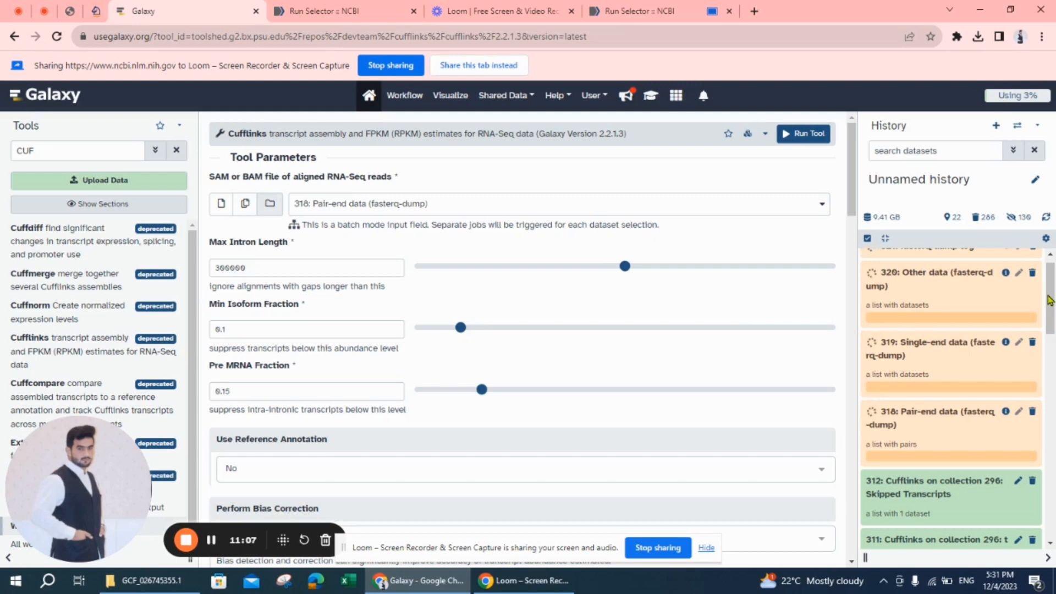
{"action": "scroll", "coordinate": [1053, 312], "scroll_direction": "down", "scroll_amount": 4}
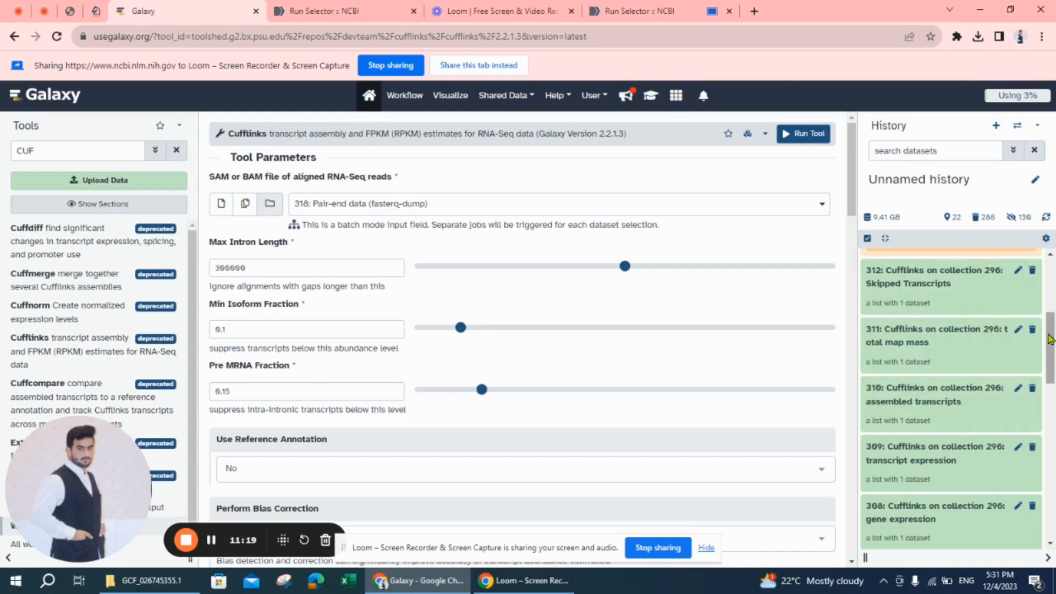
{"action": "left_click_drag", "start_coordinate": [1051, 341], "coordinate": [1053, 357]}
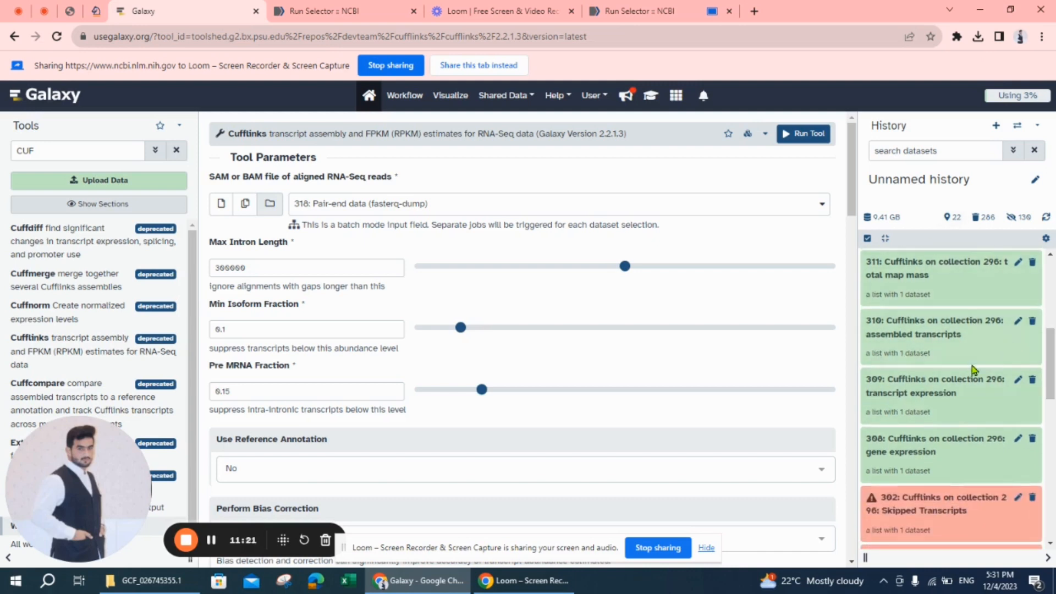
{"action": "left_click", "coordinate": [922, 443]}
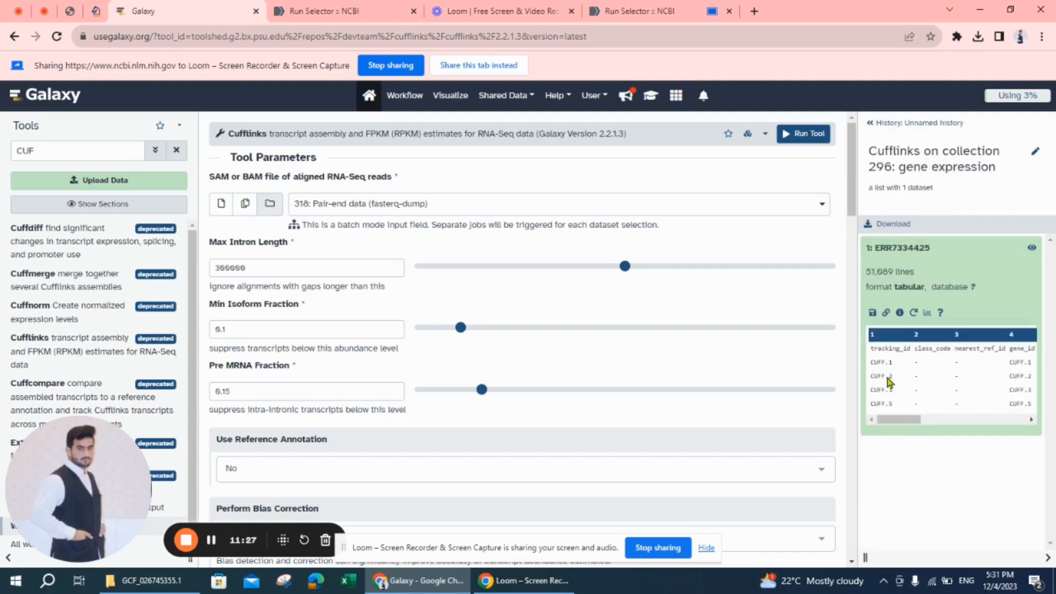
{"action": "left_click", "coordinate": [876, 317]}
Show the ERP133085 runs in SRA Run Selector, and open the Downloads folder in File Explorer.
{"action": "left_click", "coordinate": [349, 11]}
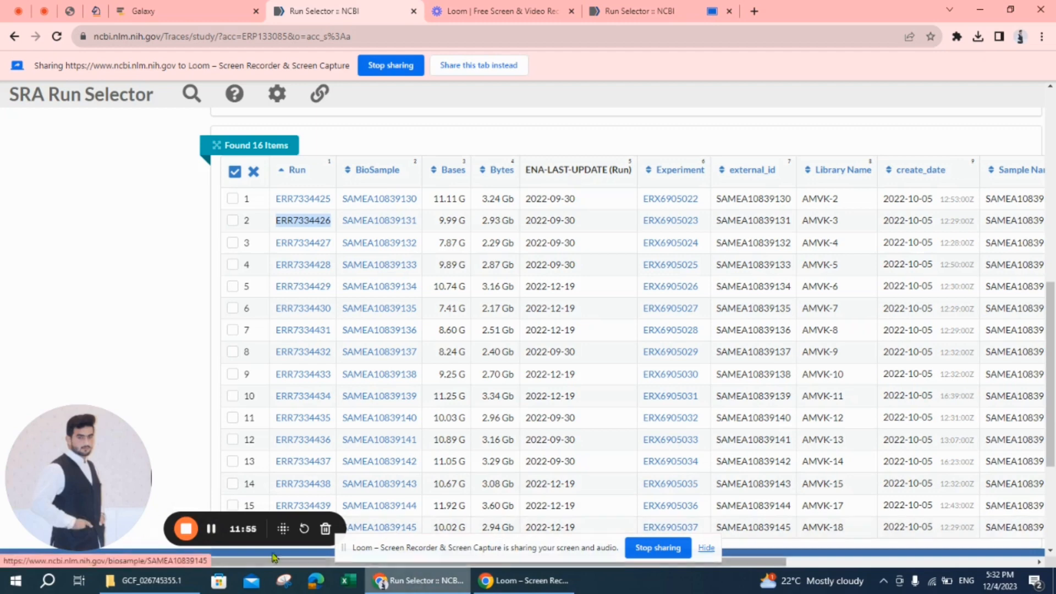
{"action": "left_click", "coordinate": [135, 581]}
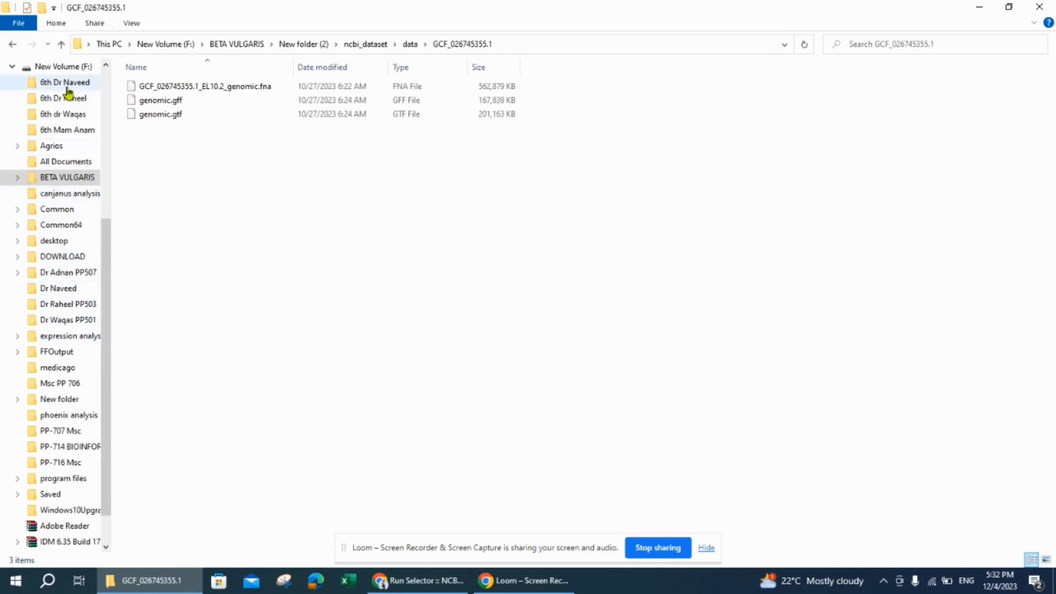
{"action": "left_click_drag", "start_coordinate": [104, 239], "coordinate": [104, 180]}
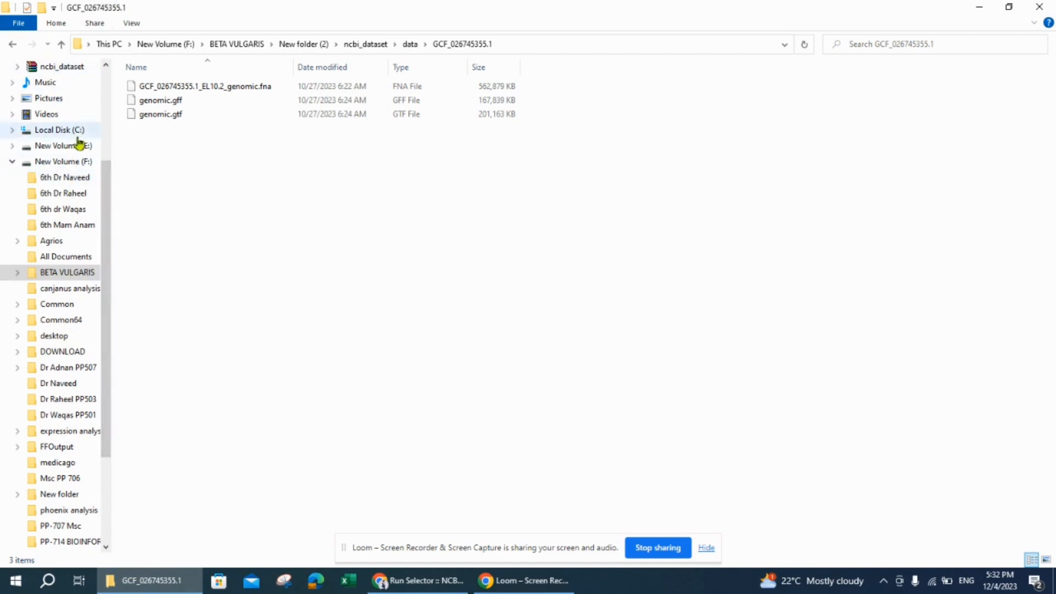
{"action": "left_click_drag", "start_coordinate": [104, 179], "coordinate": [104, 117]}
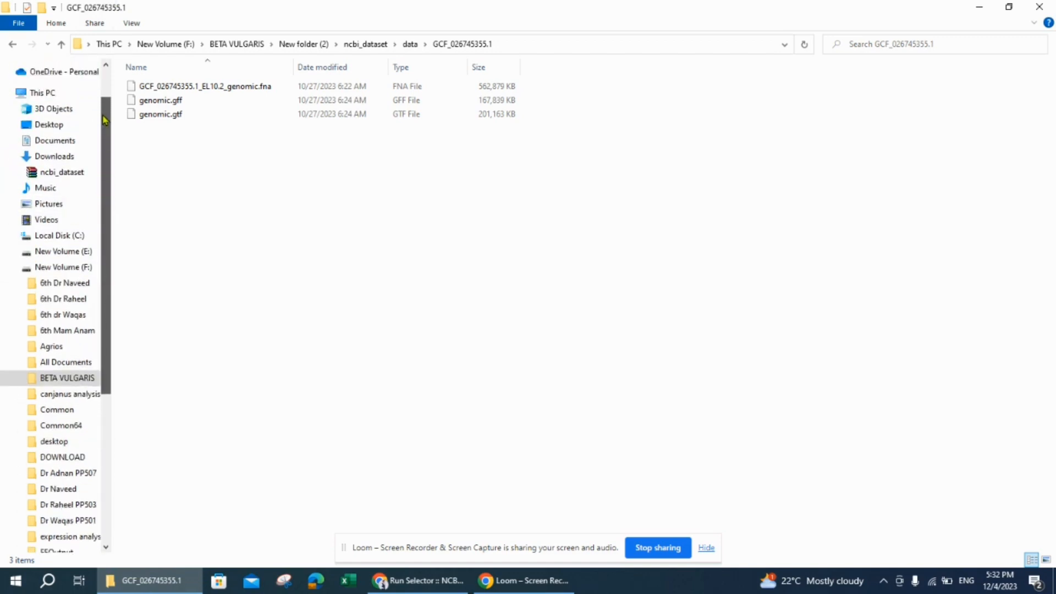
{"action": "left_click", "coordinate": [69, 156]}
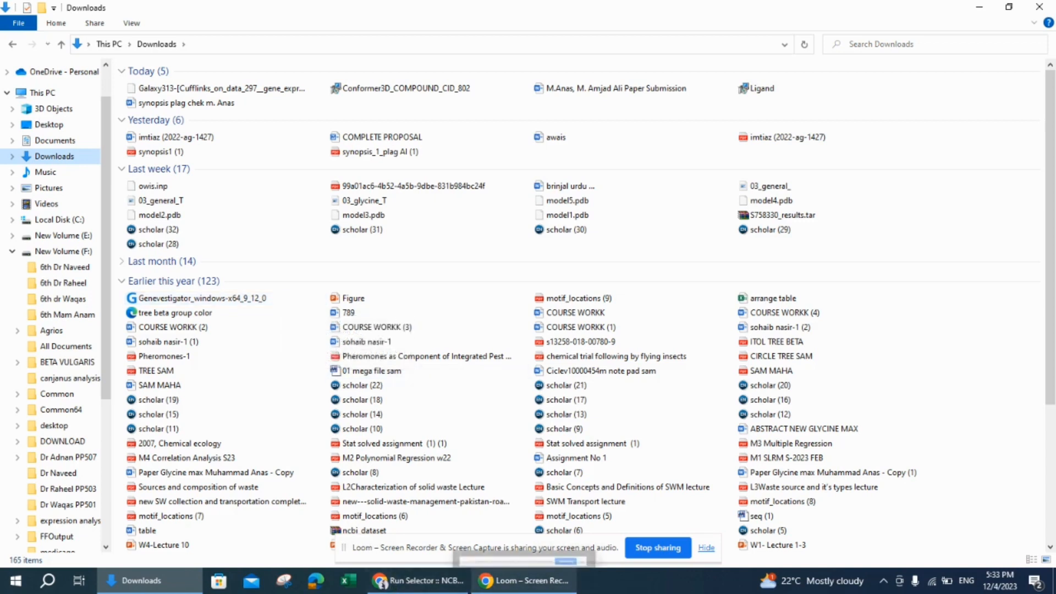
Switch back to the SRA Run Selector page in the browser.
{"action": "left_click", "coordinate": [523, 580]}
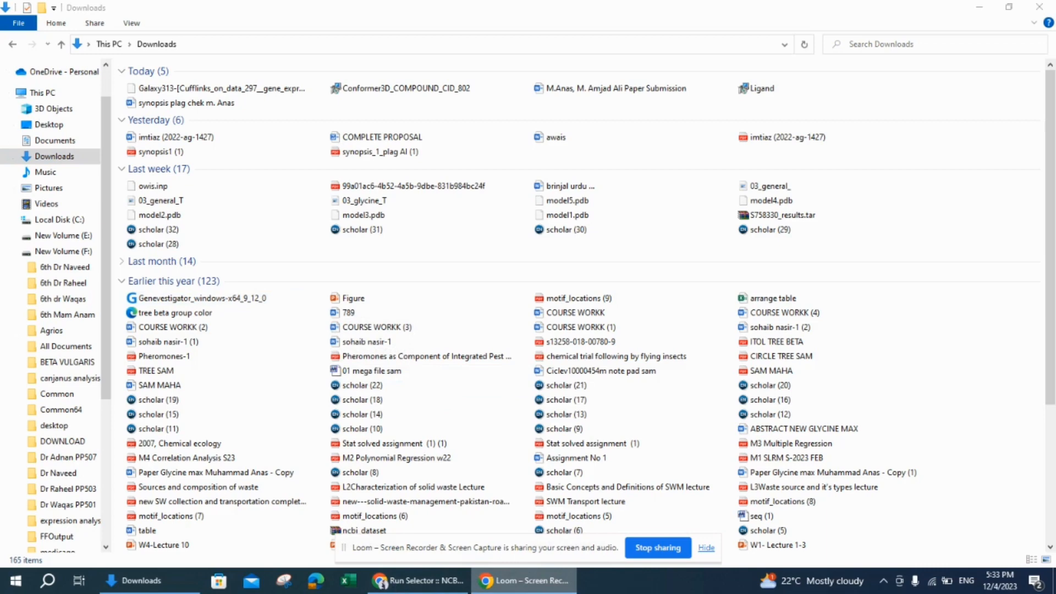
{"action": "left_click", "coordinate": [418, 580]}
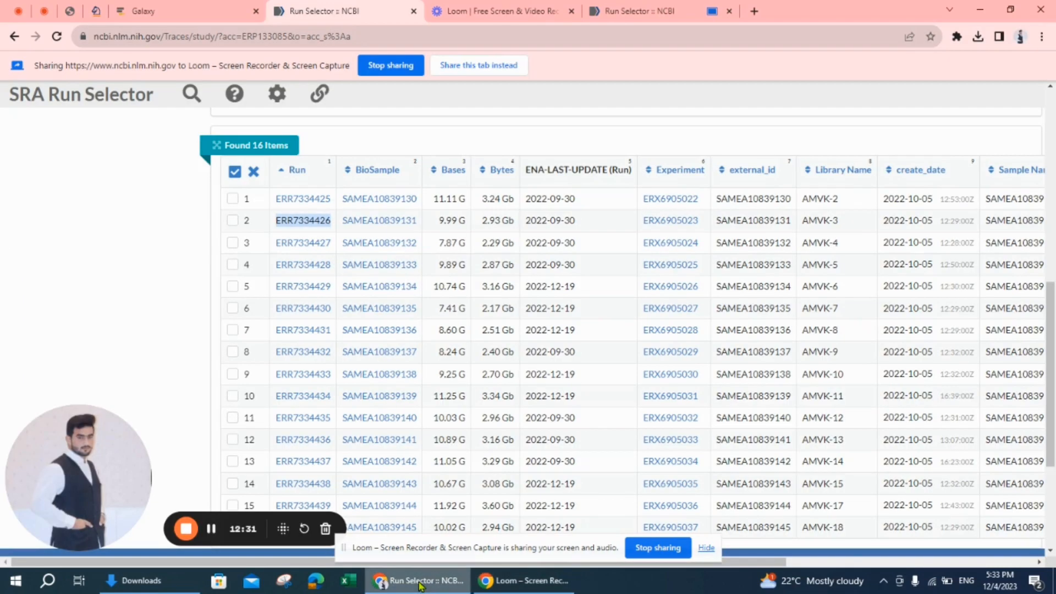
{"action": "left_click", "coordinate": [213, 531]}
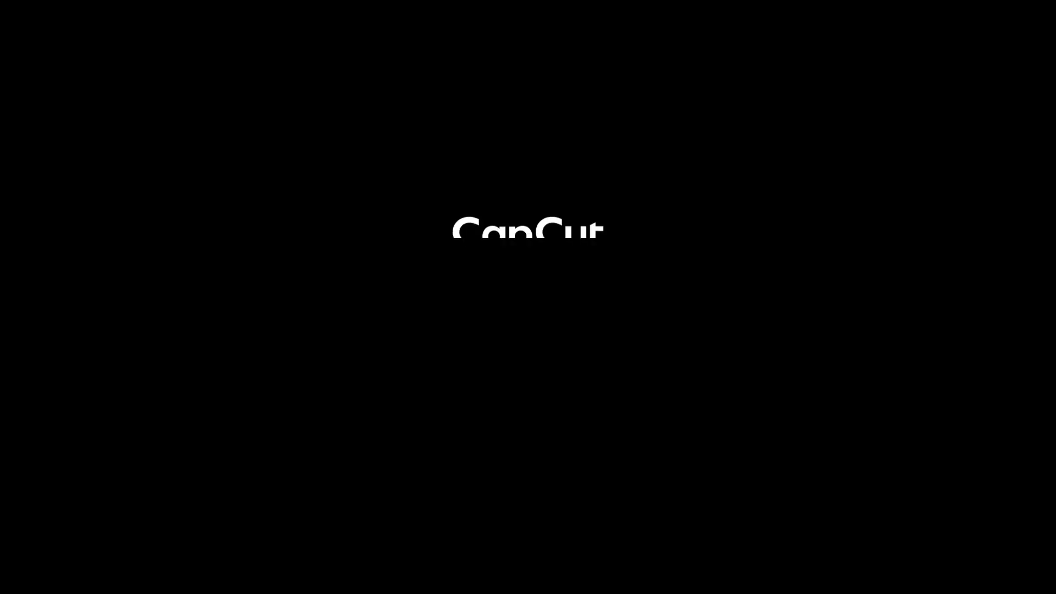